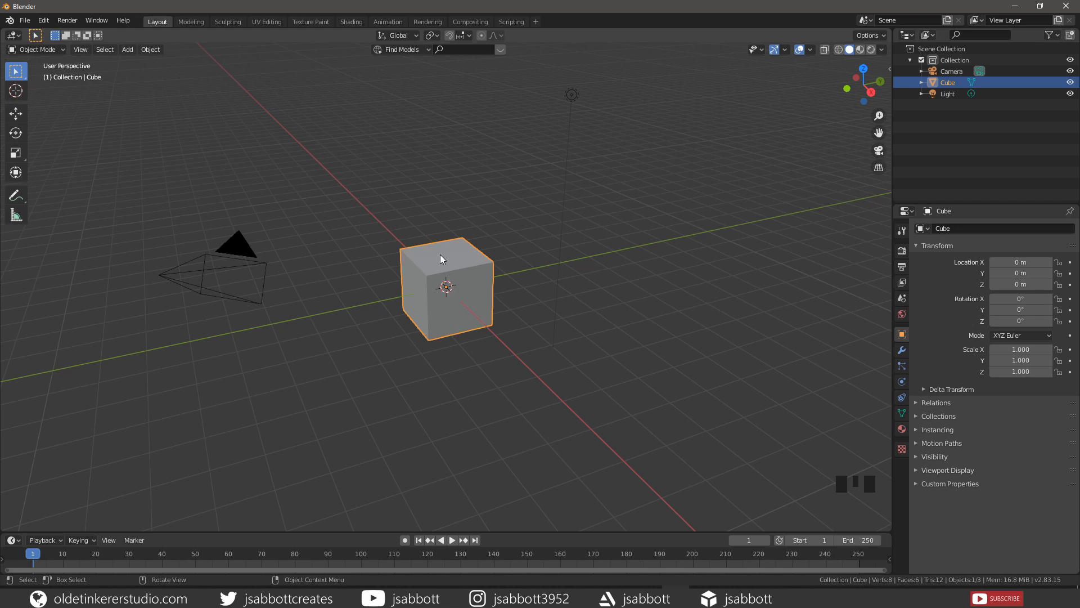
- Delete the default cube and add a new cube mesh in its place
key("x")
left_click(440, 255)
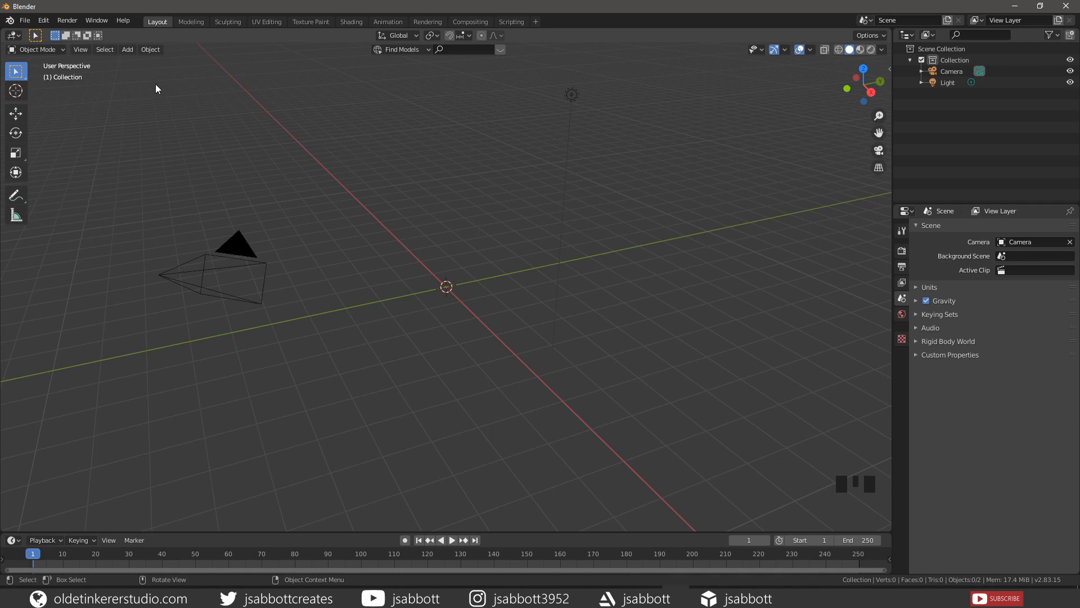
left_click(127, 50)
key("shift+a")
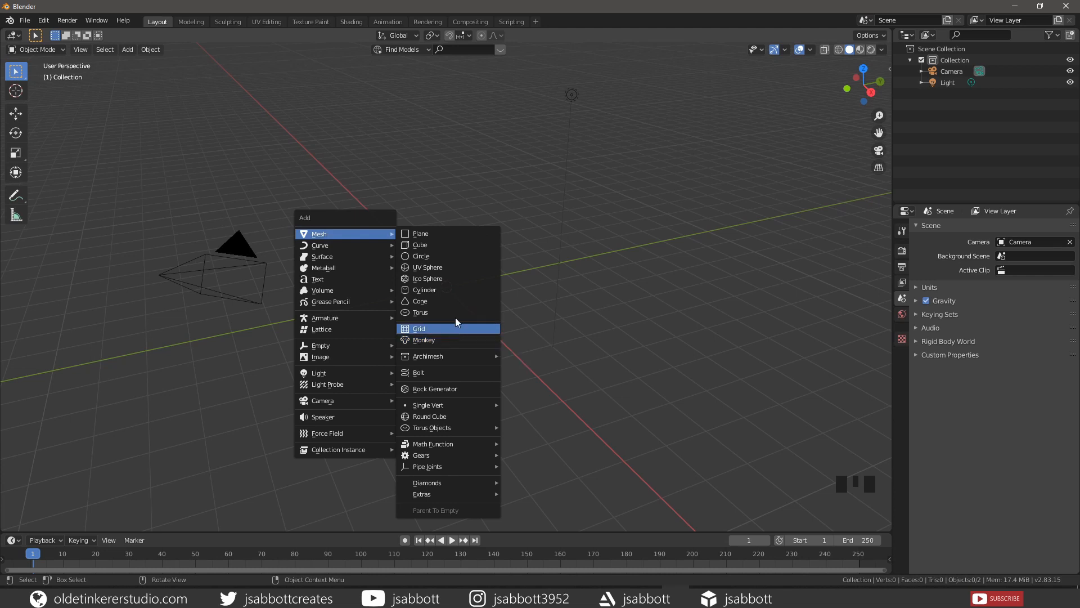
left_click(449, 247)
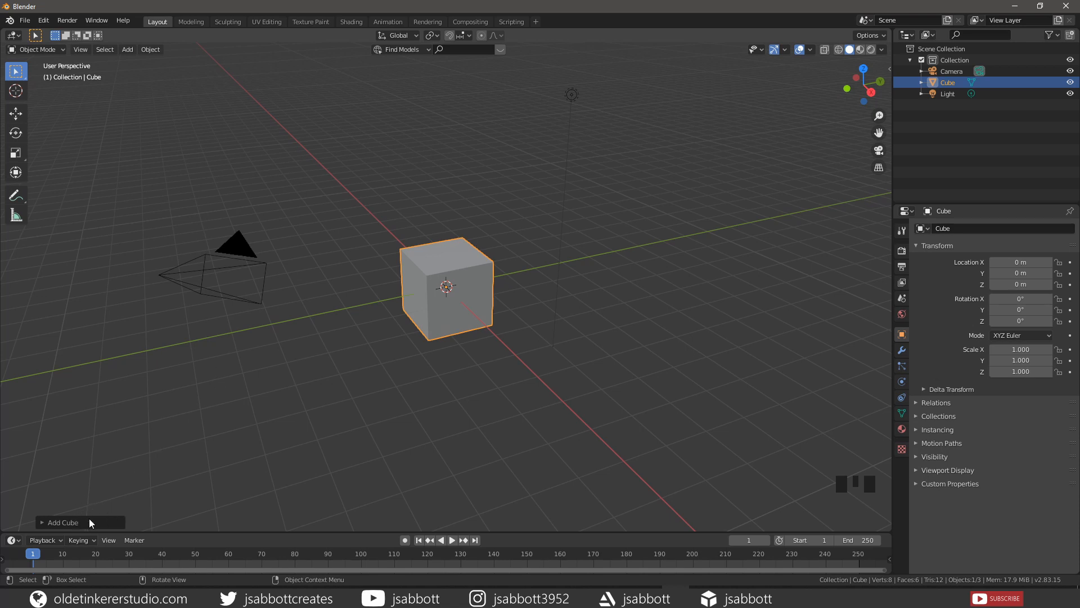
left_click(44, 522)
- Select the camera, the light and the cube one after another as single objects
left_click(242, 245)
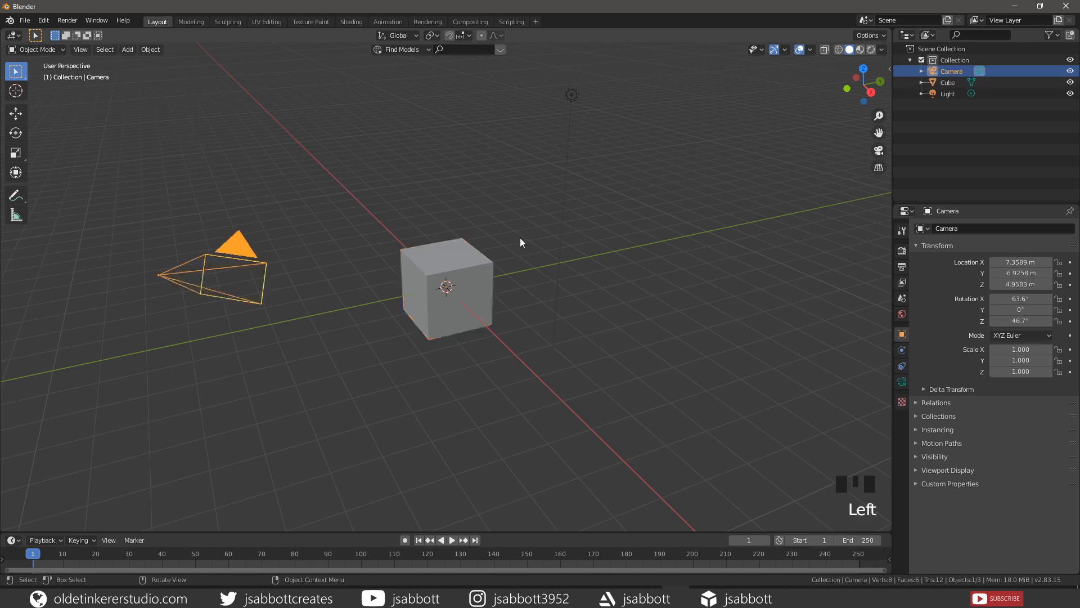
left_click(577, 94)
left_click(451, 261)
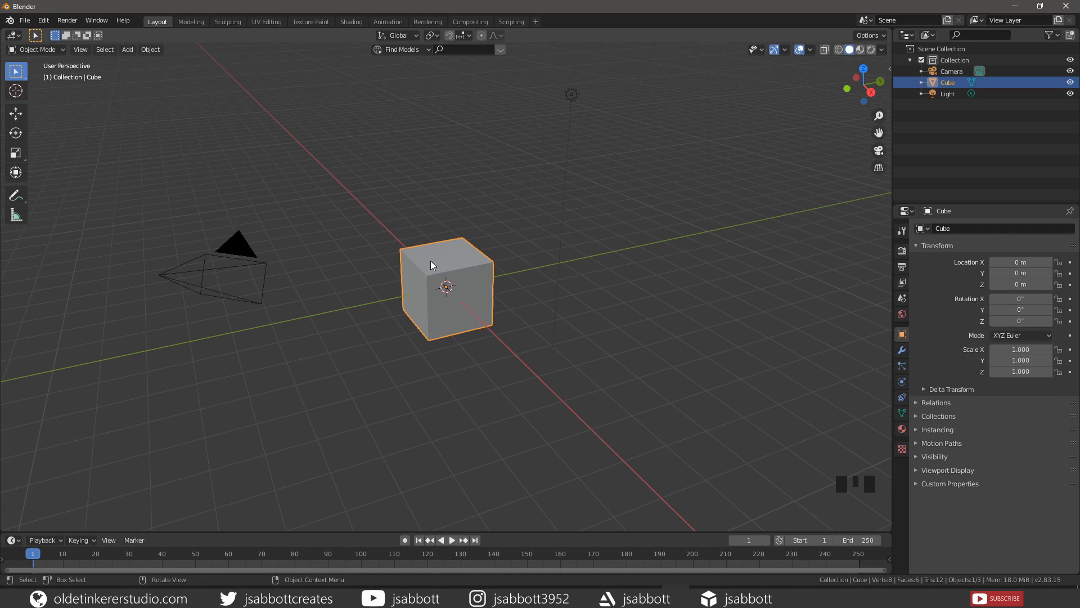
- Delete the selected cube and add a UV Sphere mesh in its place
key("x")
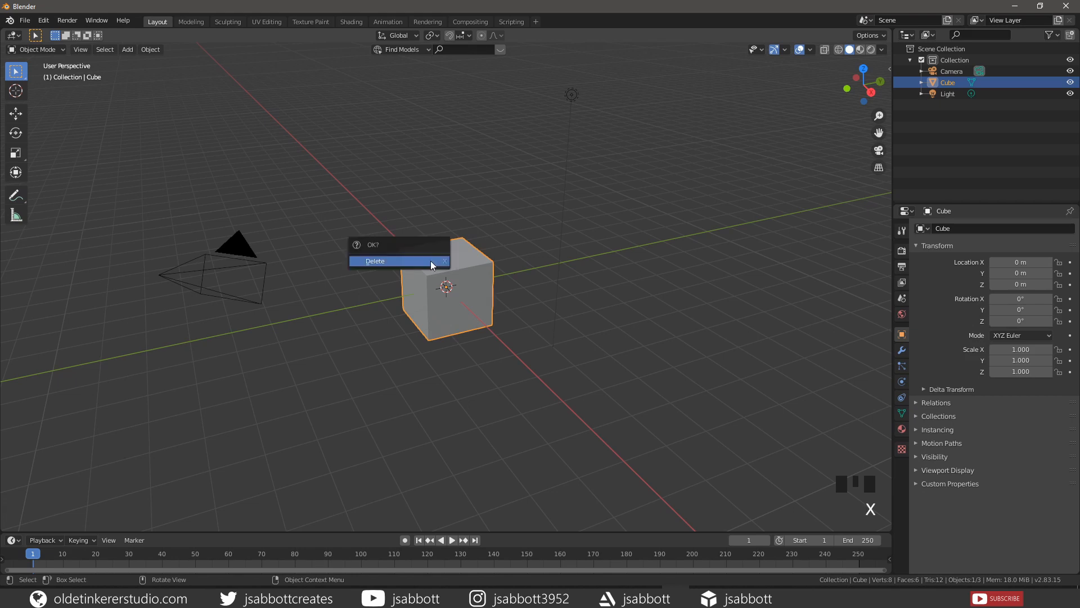
left_click(430, 261)
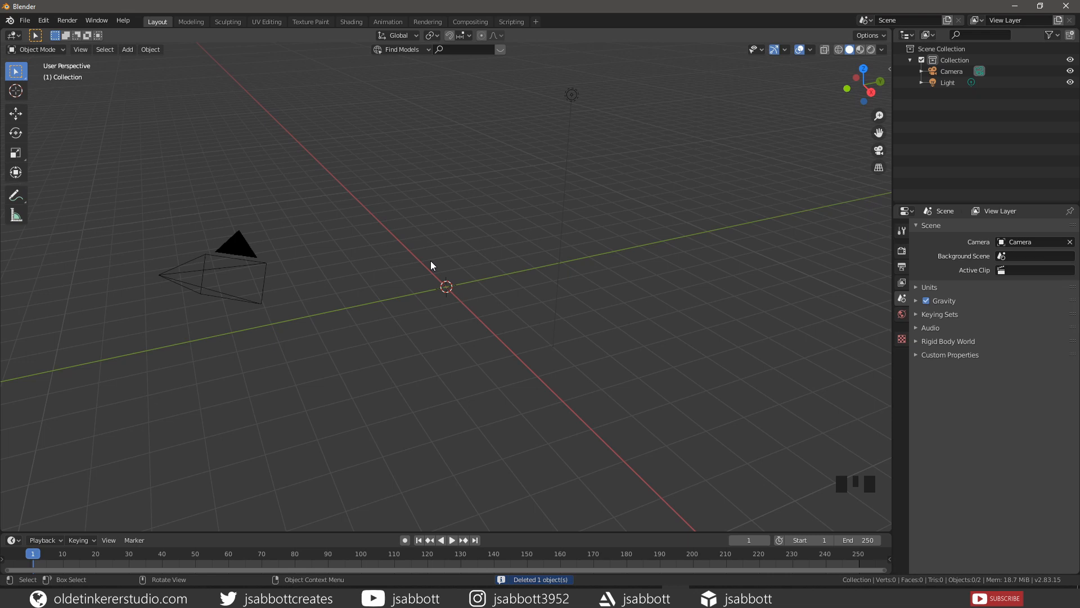
key("shift+a")
mouse_move(431, 262)
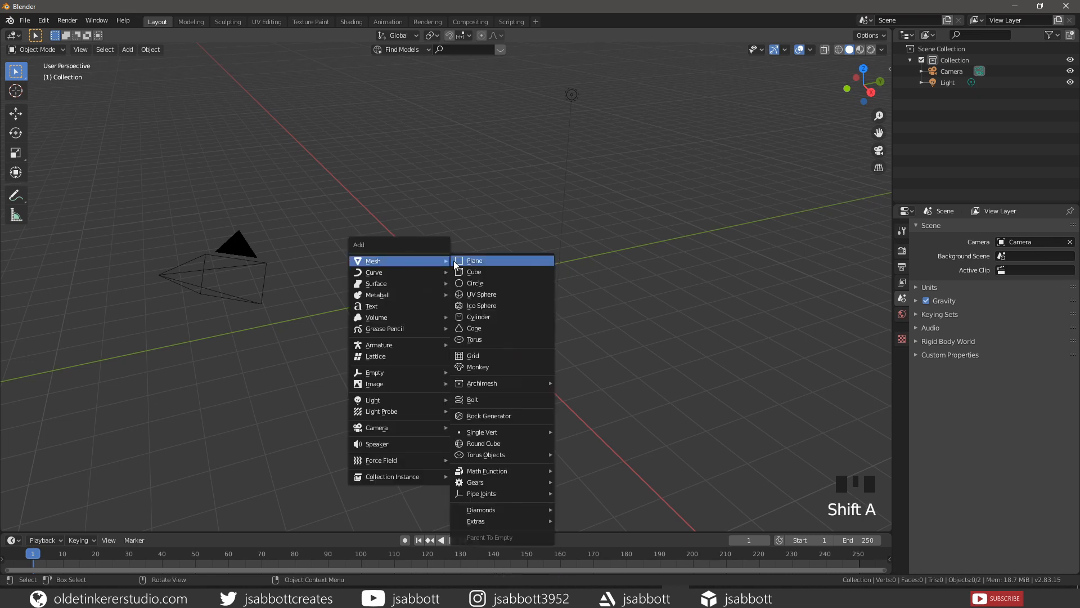
left_click(478, 293)
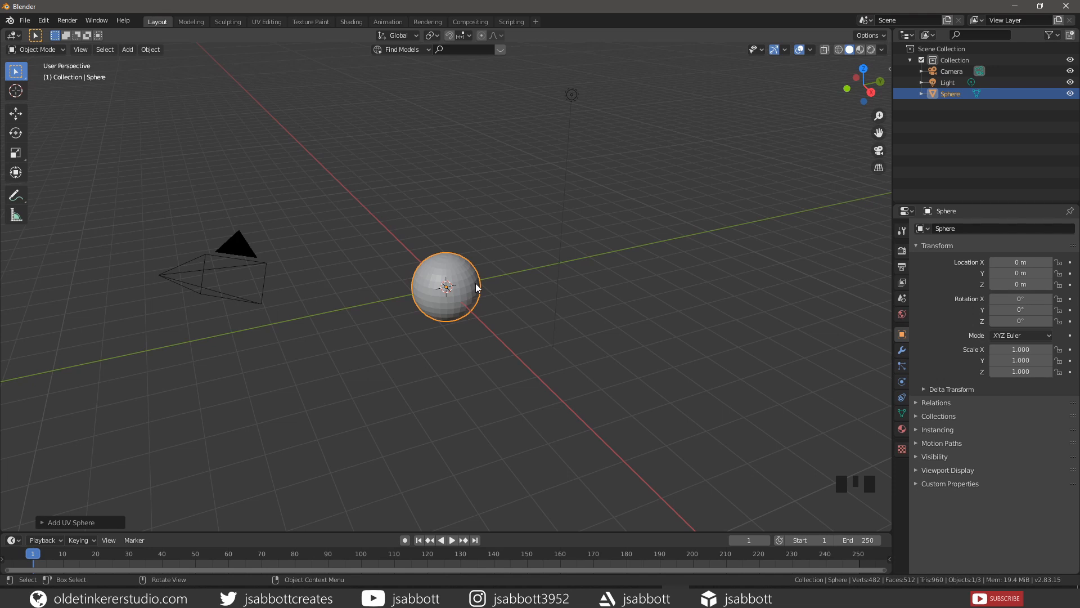
- In Edit Mode, pull one vertex near the top of the sphere outward and undo the move
key("Tab")
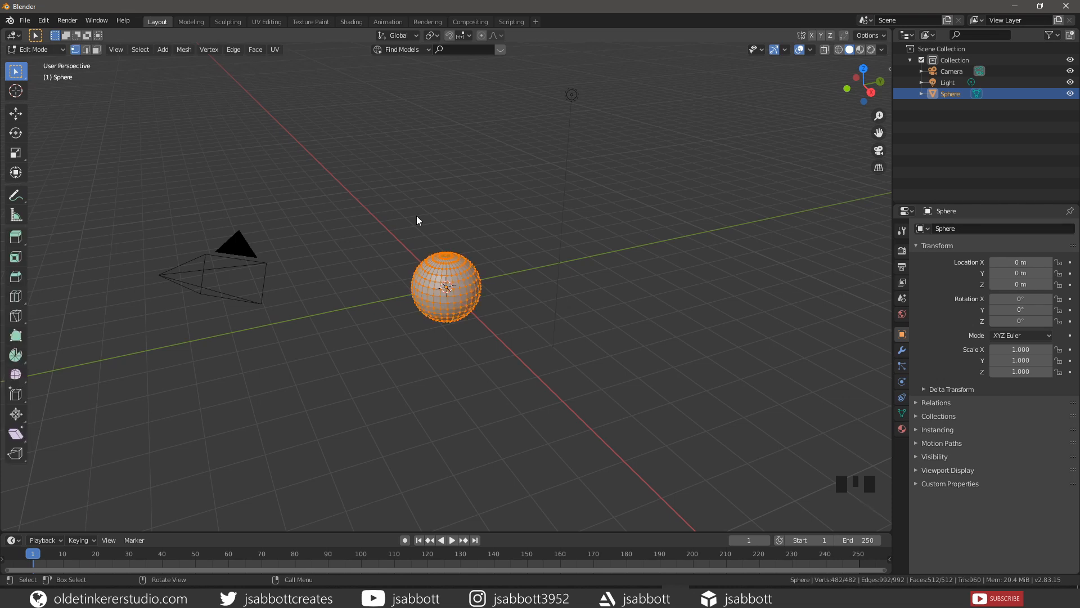
left_click(462, 264)
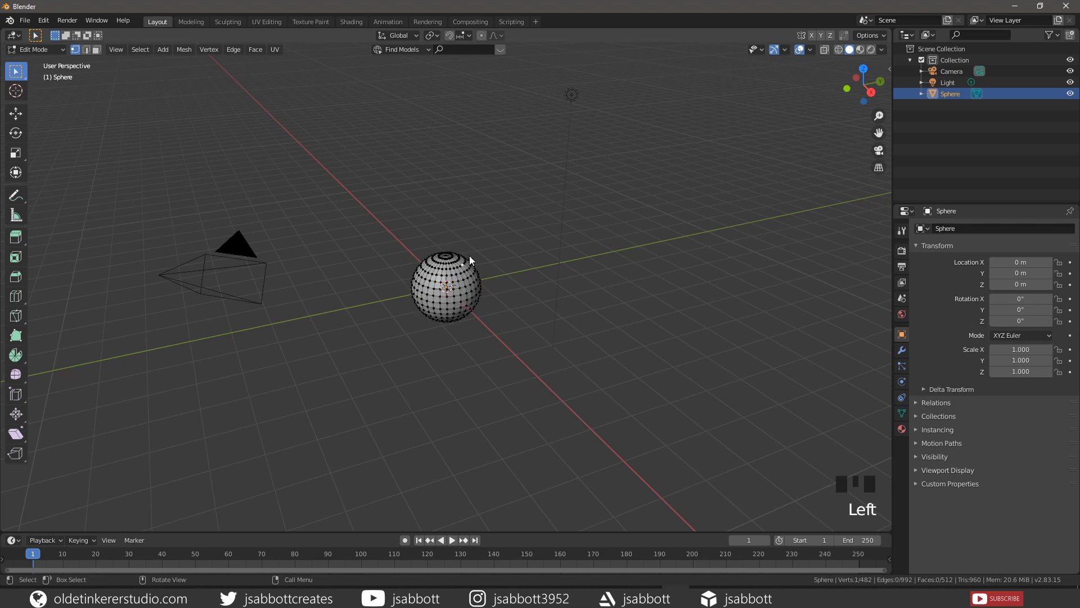
key("g")
left_click(510, 214)
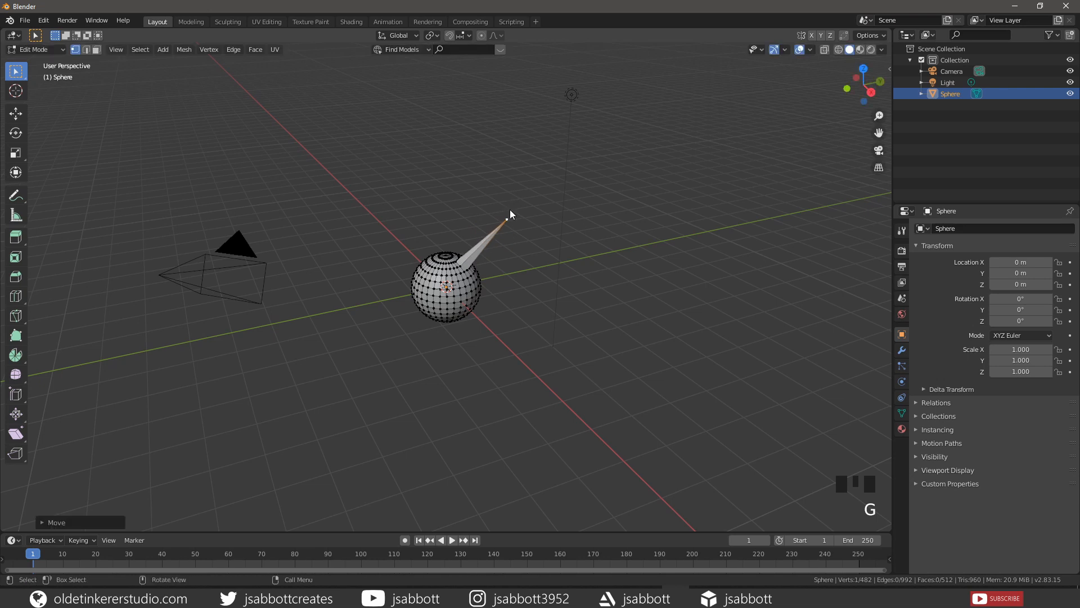
key("ctrl+z")
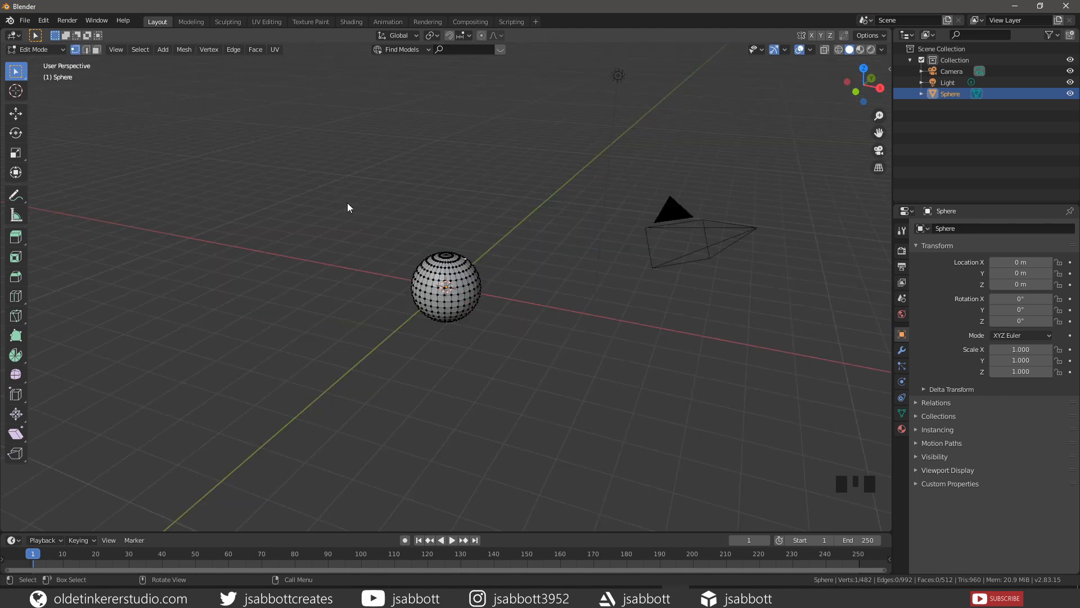
- In vertex select mode, clear the selection and pull one vertex on the sphere's upper side outward into a long spike
key("1")
key("alt+a")
left_click(467, 277)
key("g")
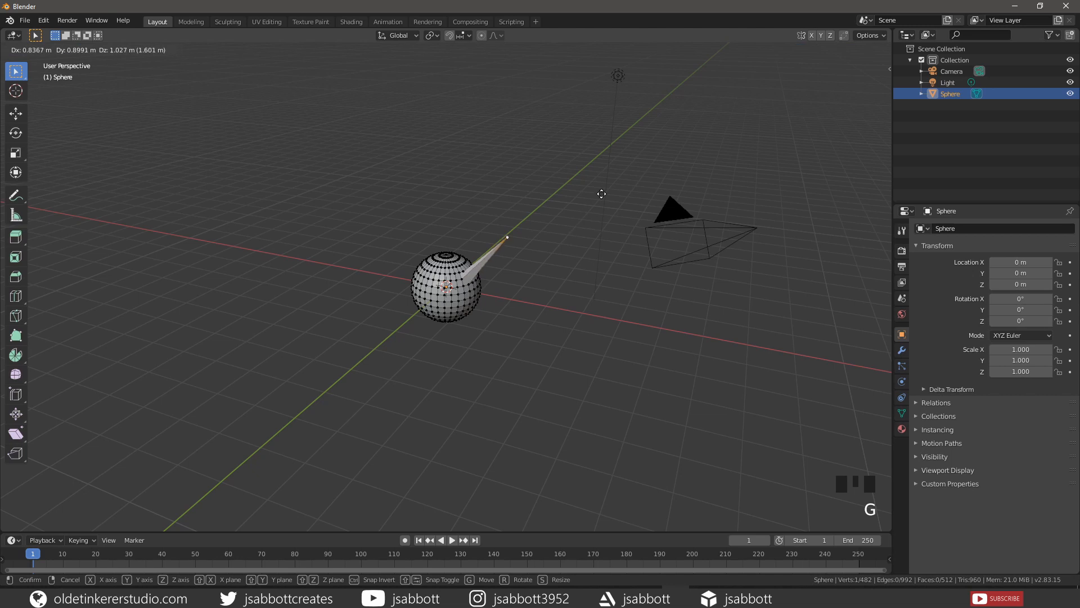
left_click(602, 200)
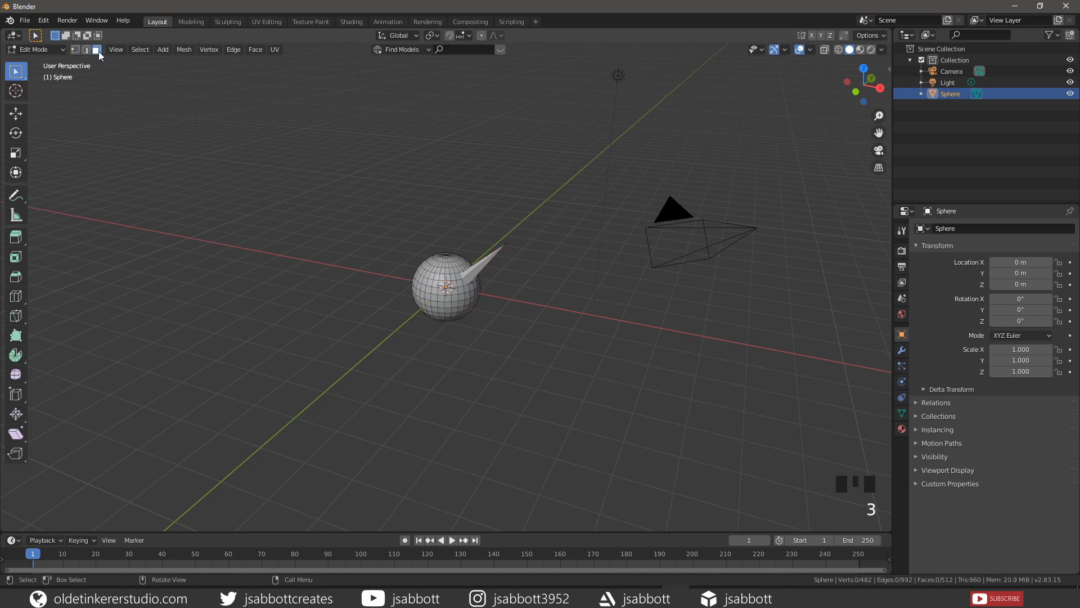
- In face select mode, select a single face on the front of the sphere and rotate it
scroll(377, 245, "up", 3)
left_click(427, 280)
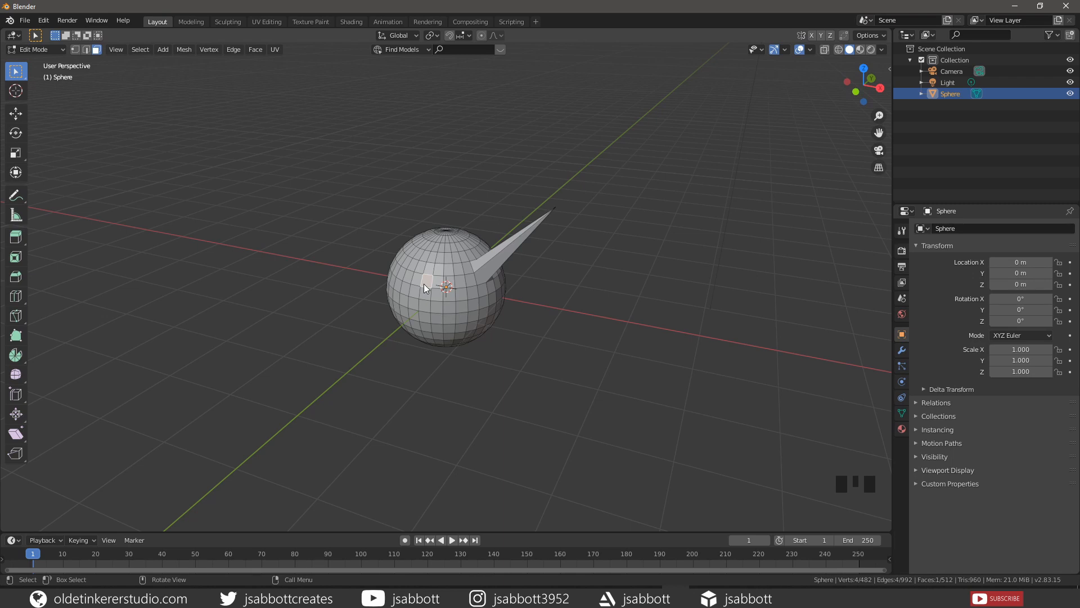
key("r")
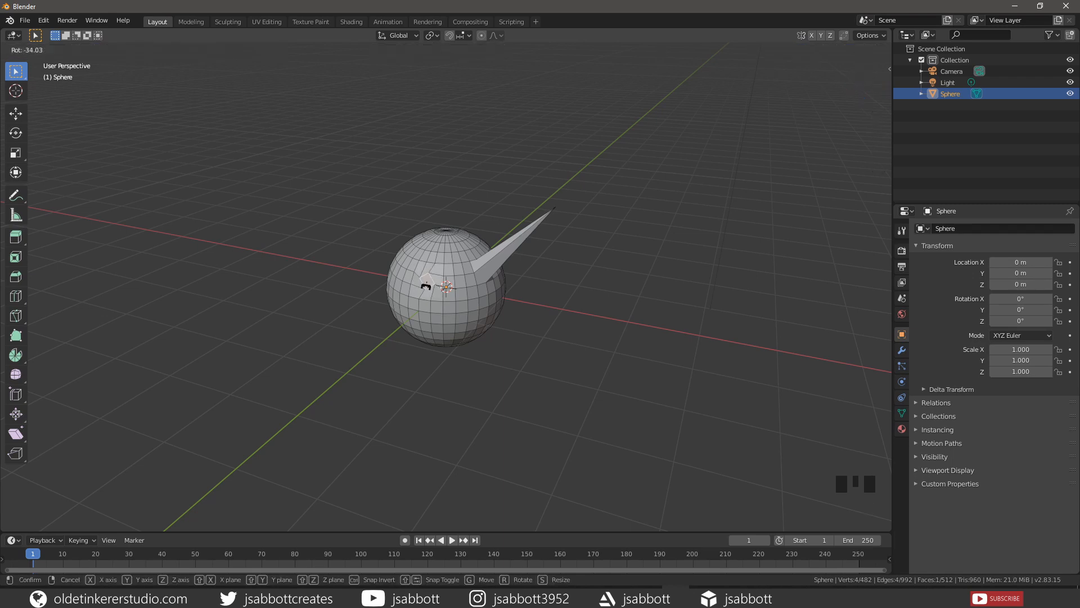
left_click(426, 276)
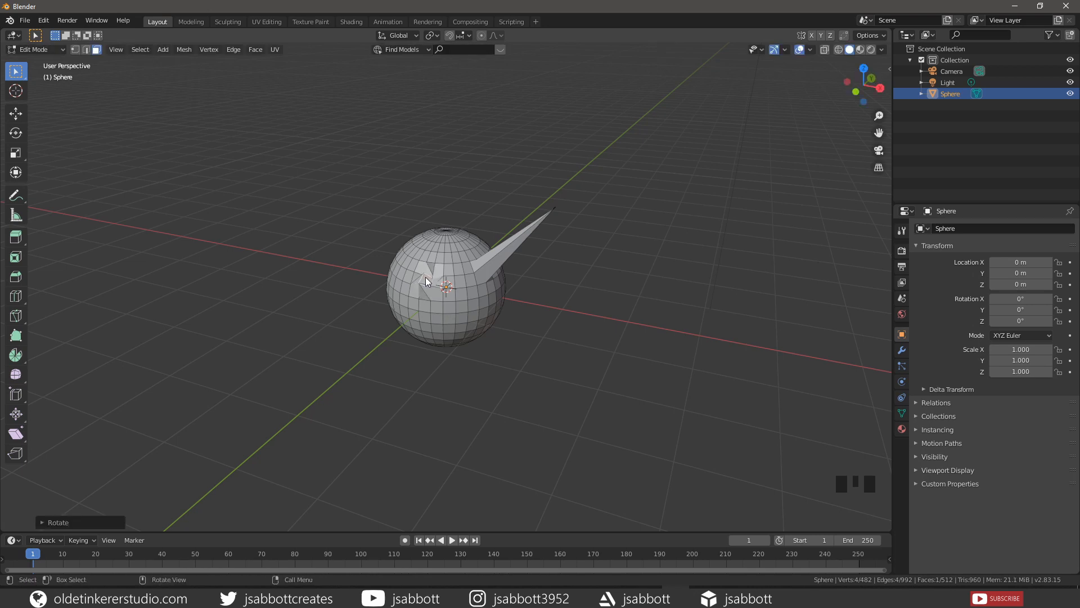
- In edge select mode, select one edge on the sphere's upper front and scale it
key("2")
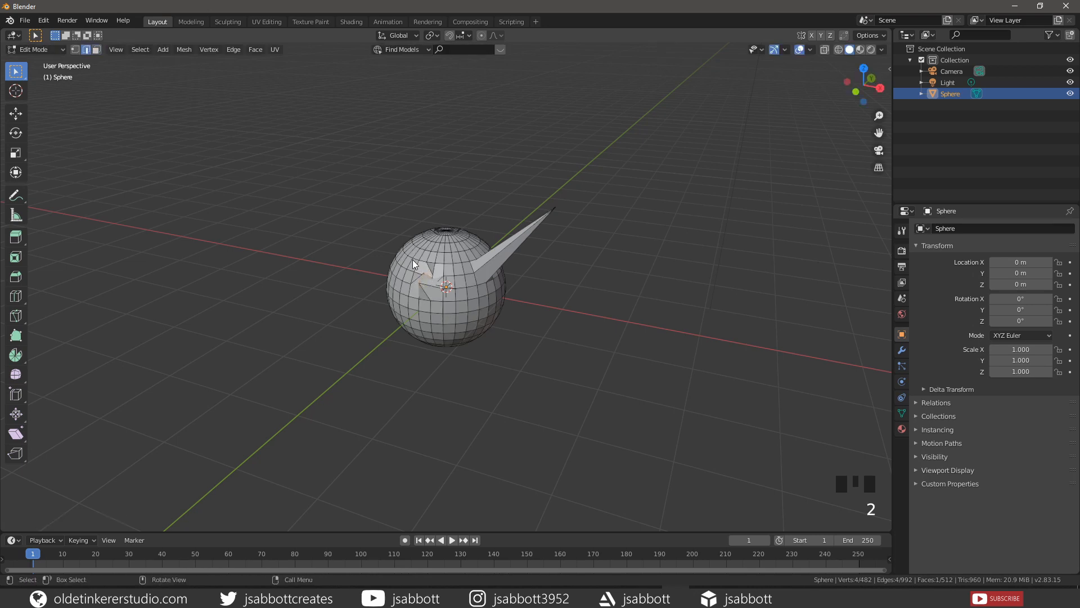
left_click(407, 256)
middle_click_drag(405, 255, 440, 241)
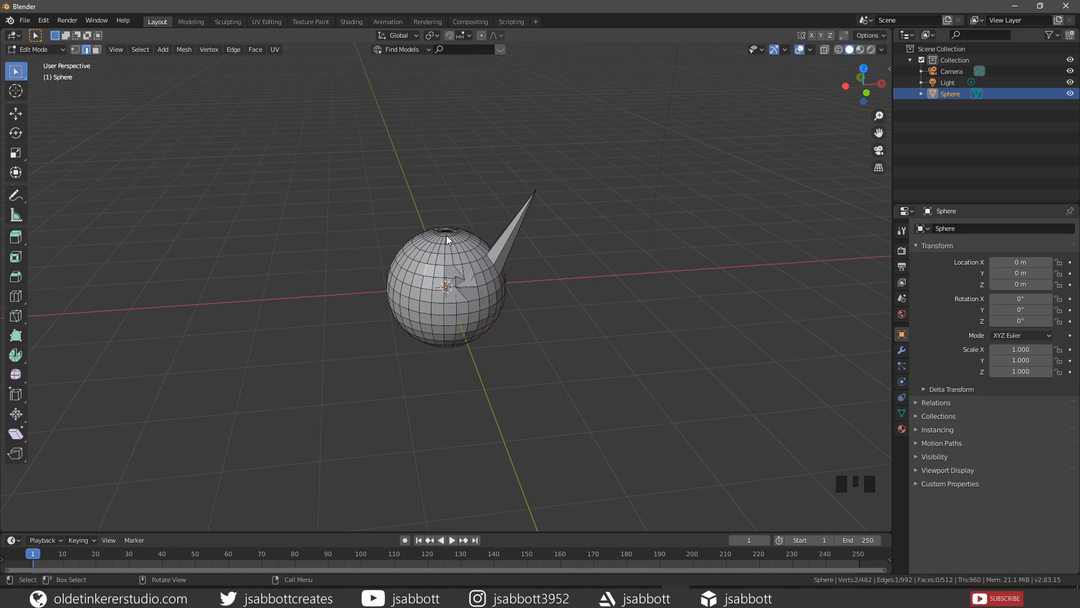
key("s")
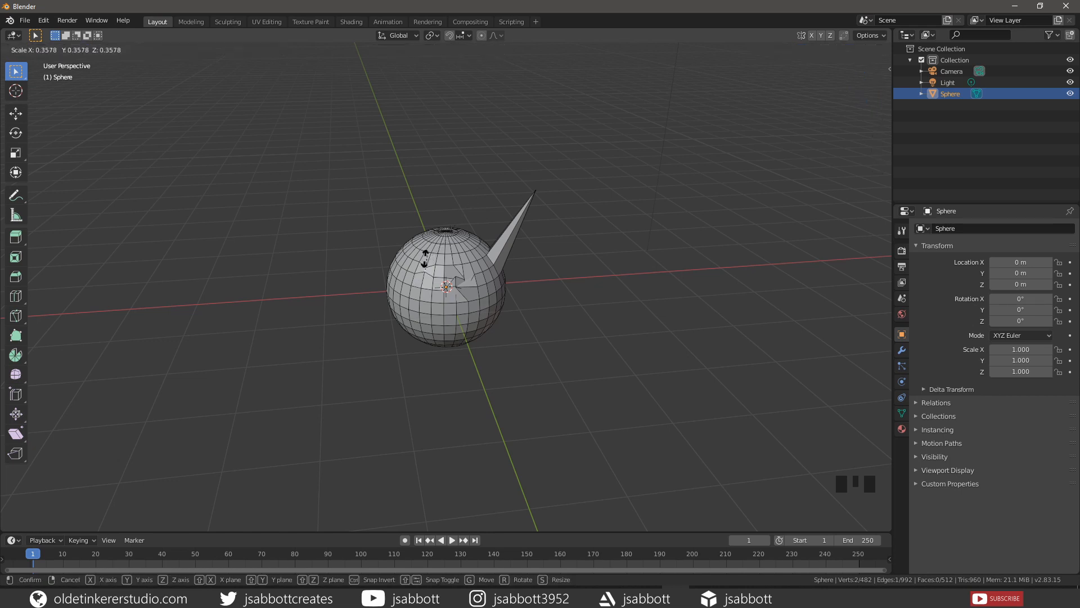
left_click(432, 246)
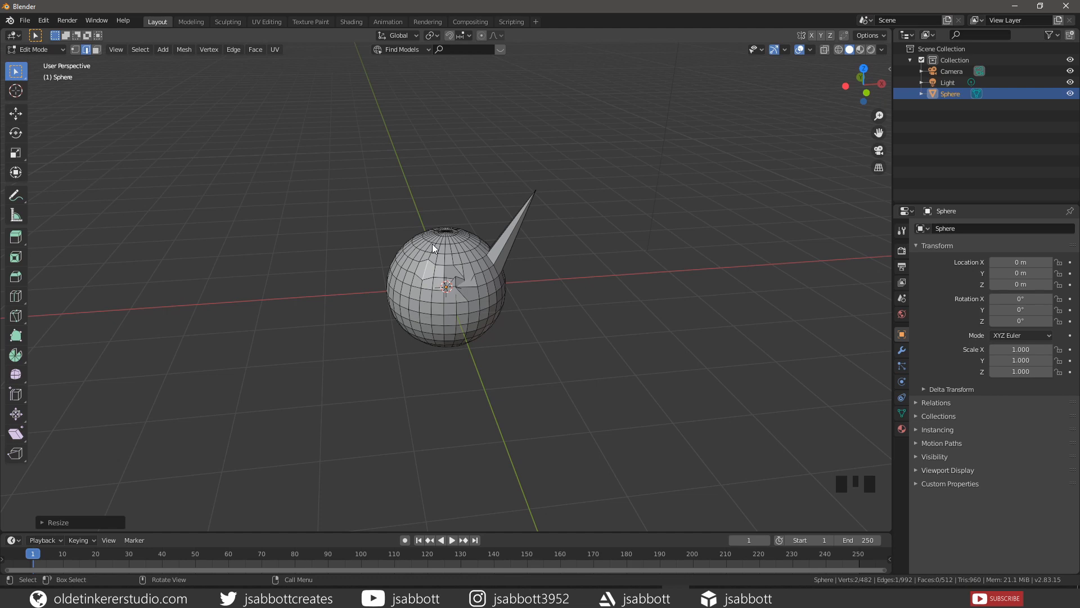
- Select all linked geometry of the sphere and clear the selection, doing this twice
key("l")
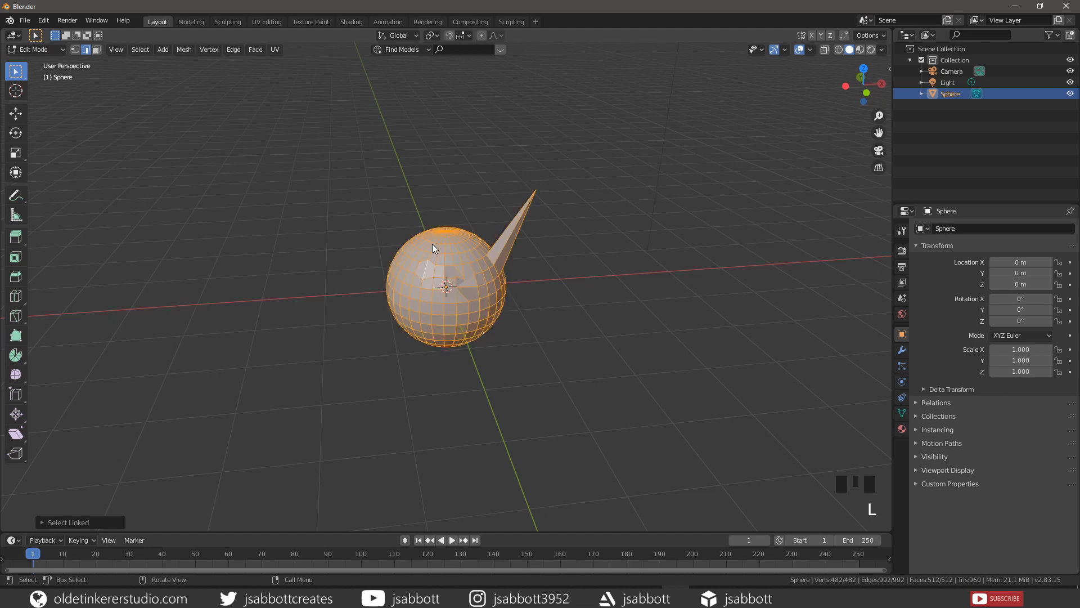
key("alt+a")
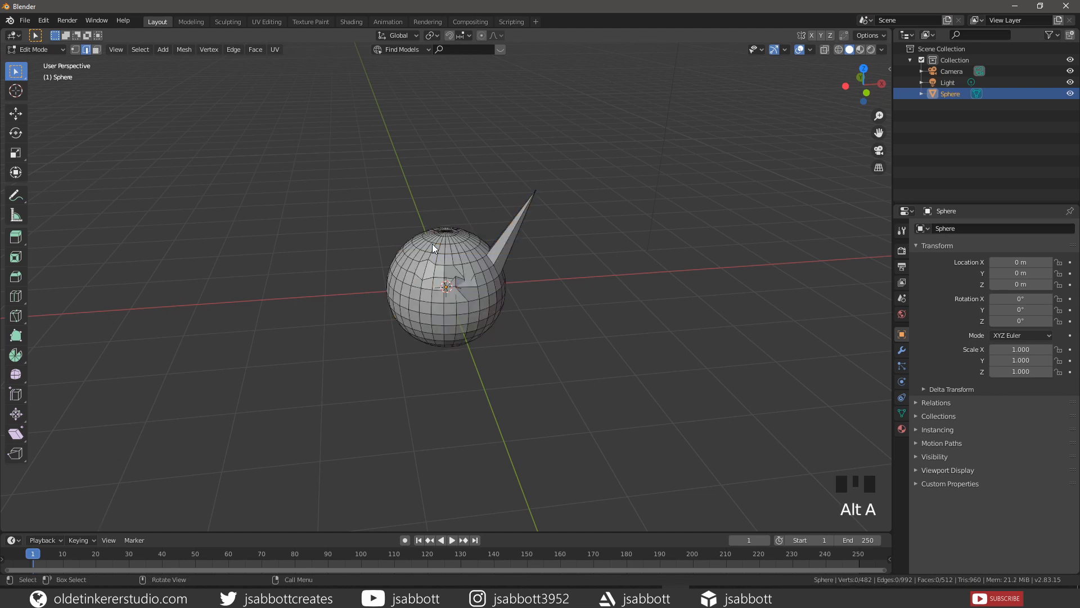
key("l")
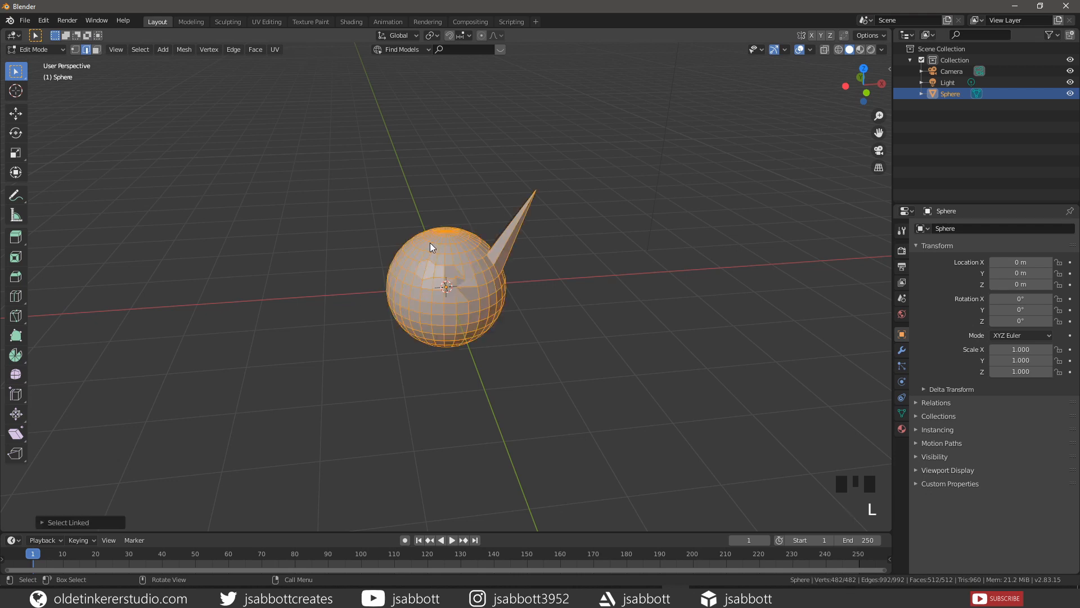
left_click(340, 234)
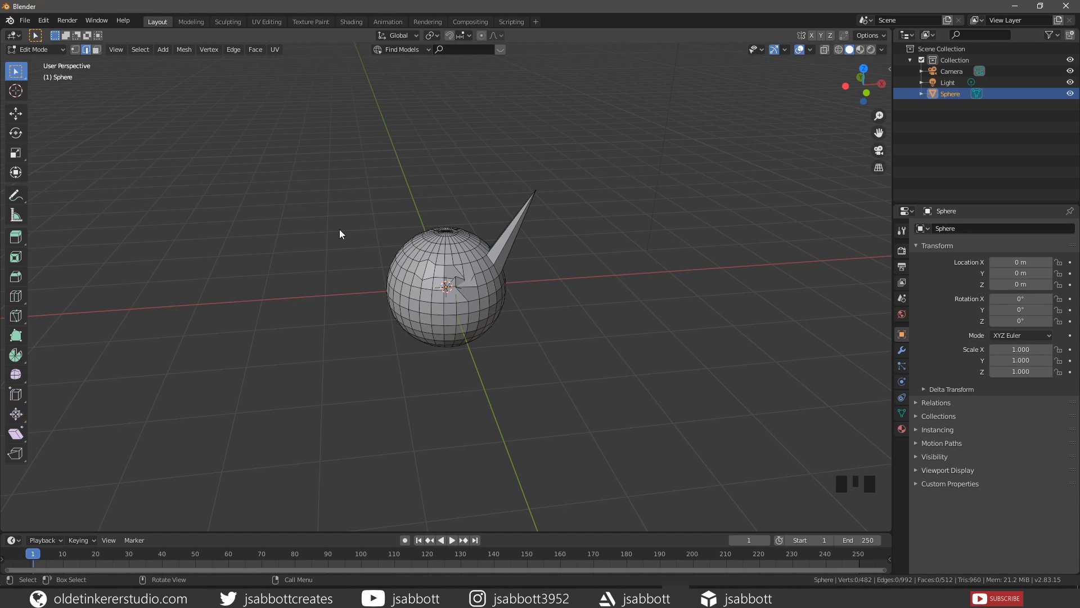
- Box-select most of the sphere except the side with the spike, and replace that selection with a single edge
key("b")
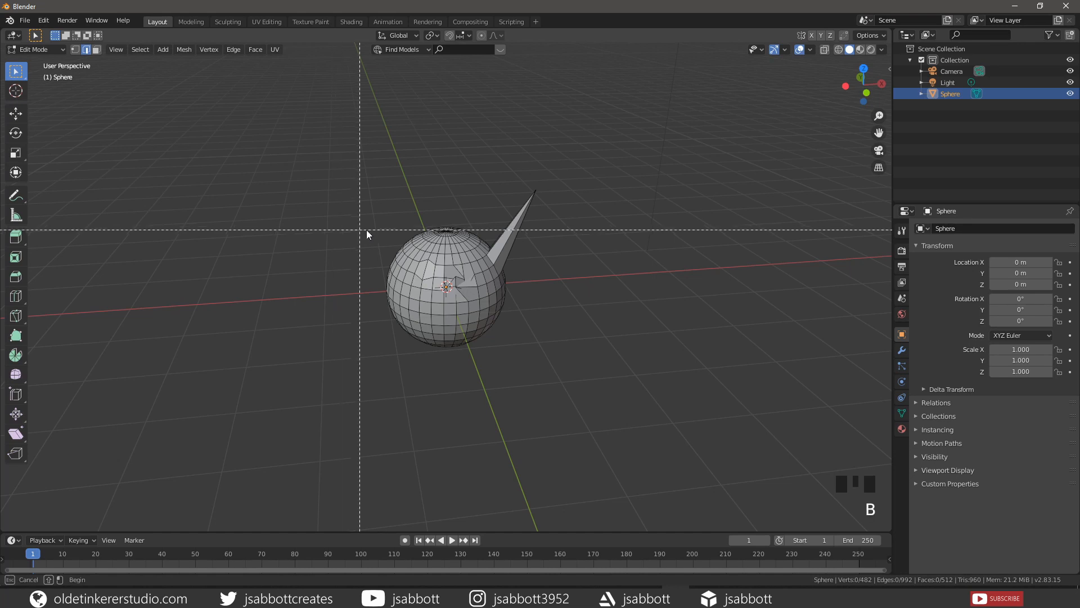
left_click_drag(373, 218, 479, 372)
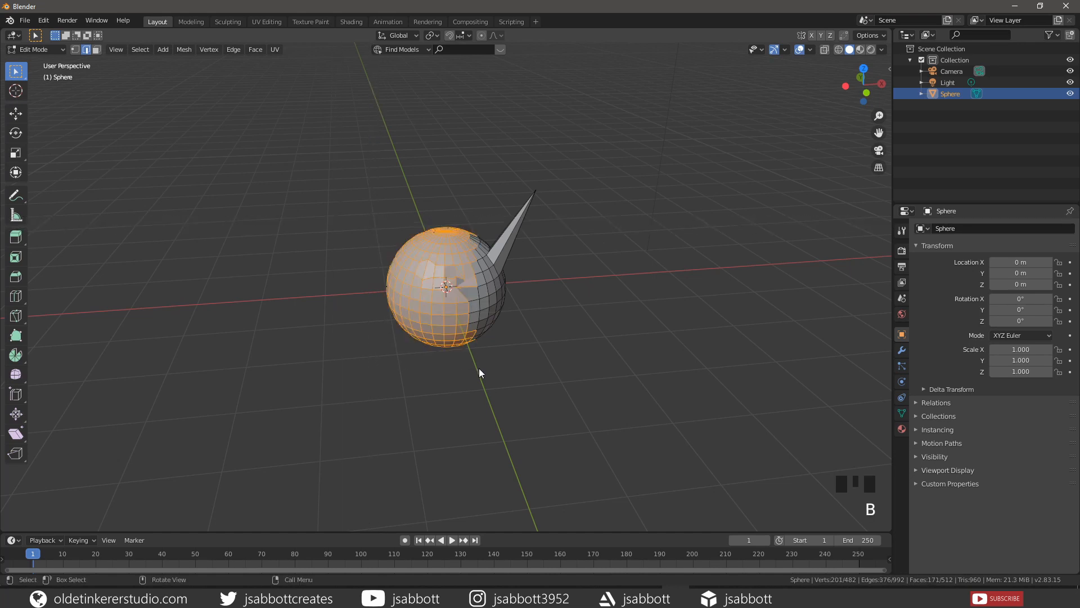
left_click(465, 336)
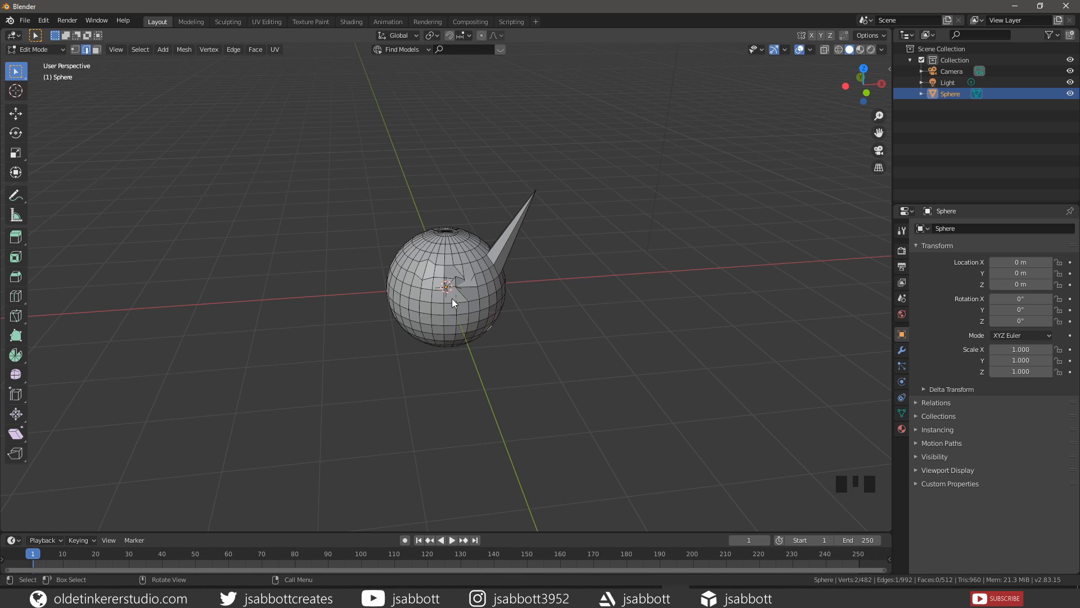
- Circle-select a patch of geometry on the front of the sphere and clear the selection
key("c")
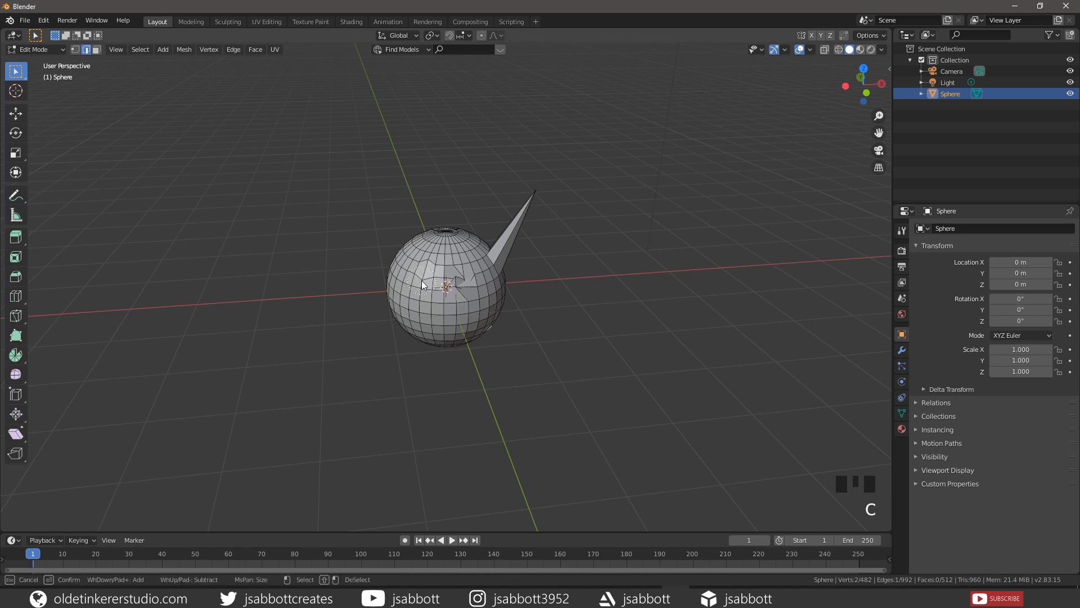
left_click_drag(429, 282, 425, 307)
key("Escape")
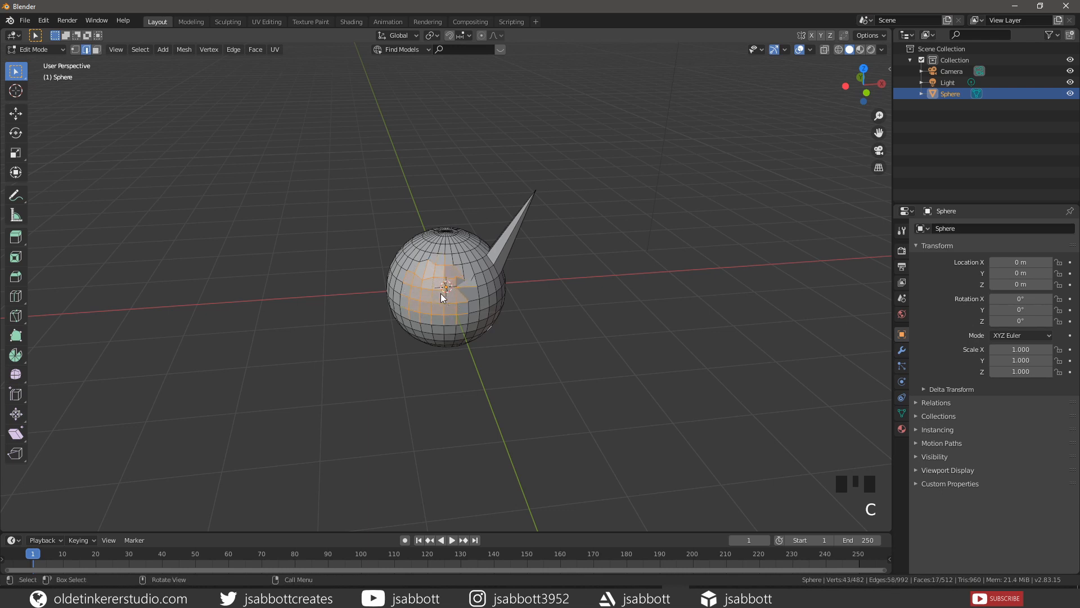
left_click(552, 368)
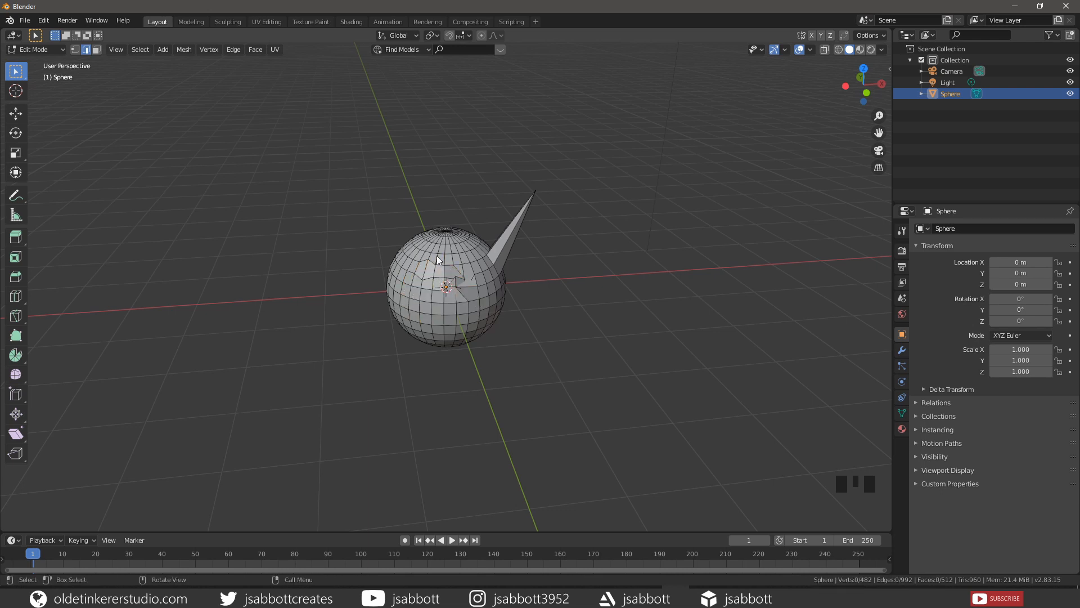
- Lasso-select the geometry along the sphere's side opposite the spike and inspect the selection from another angle
right_click(379, 226, "ctrl")
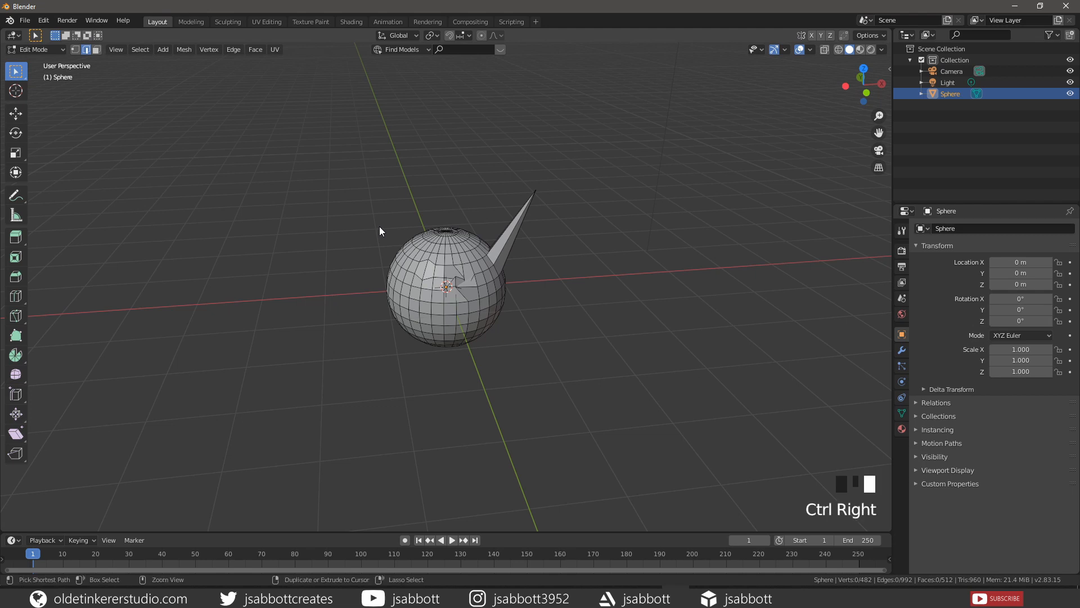
mouse_move(427, 298)
right_mouse_down("ctrl")
mouse_move(386, 363)
mouse_move(366, 369)
right_mouse_up("ctrl")
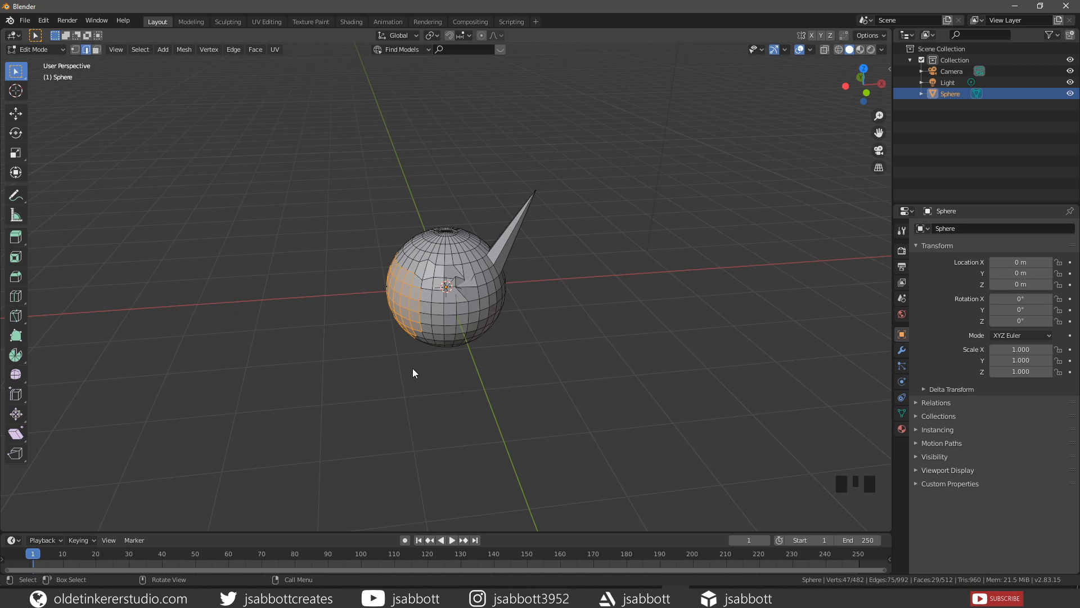
middle_click_drag(413, 368, 573, 346)
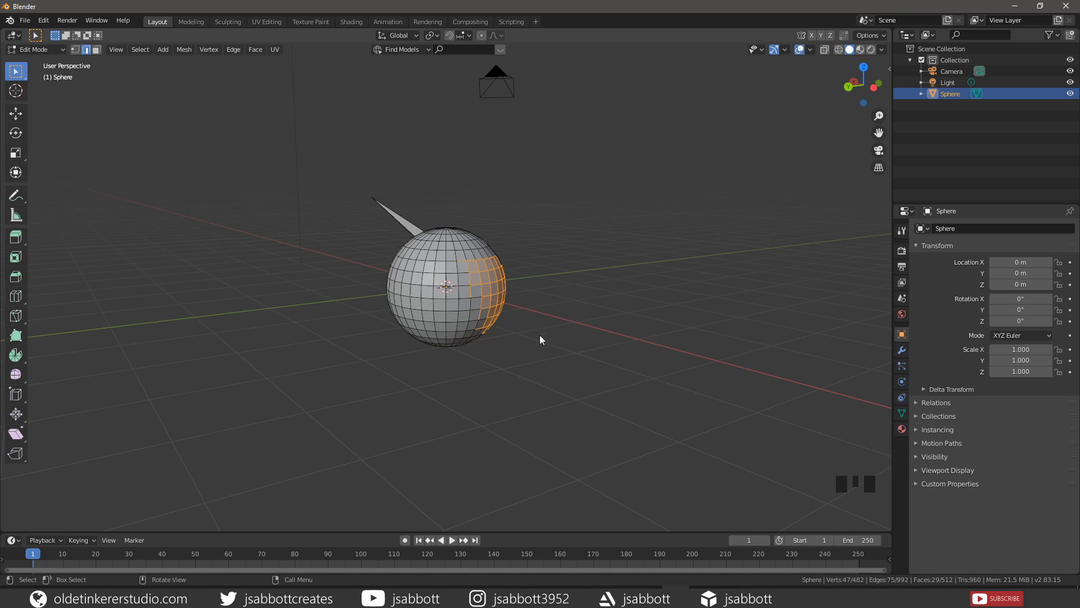
- Inspect how far the lasso selection reaches around the sphere using wireframe shading and X-ray, returning to solid shading
middle_click_drag(540, 339, 340, 310)
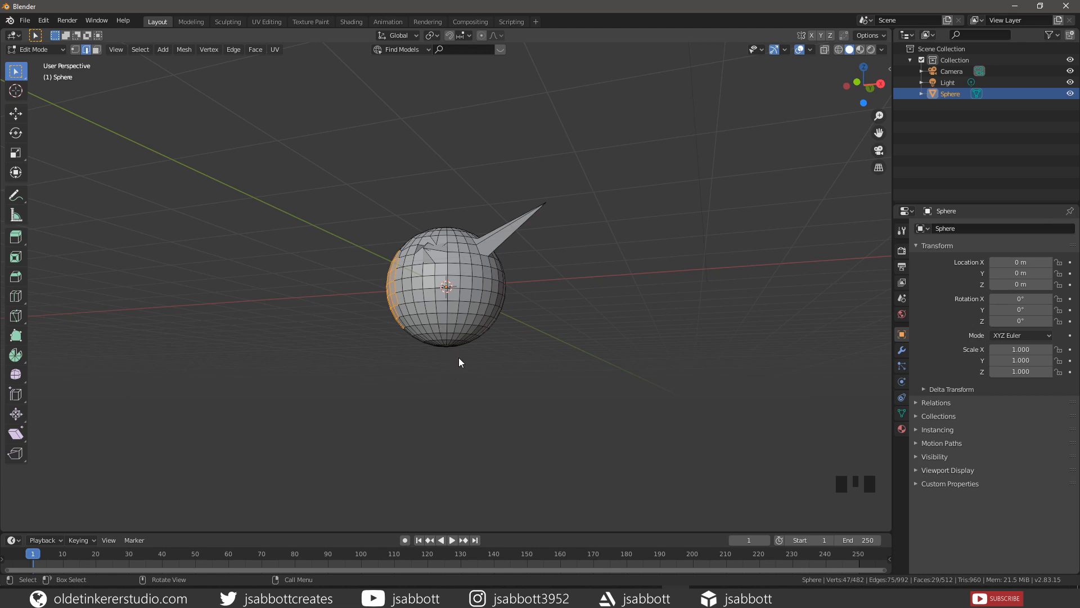
key("z")
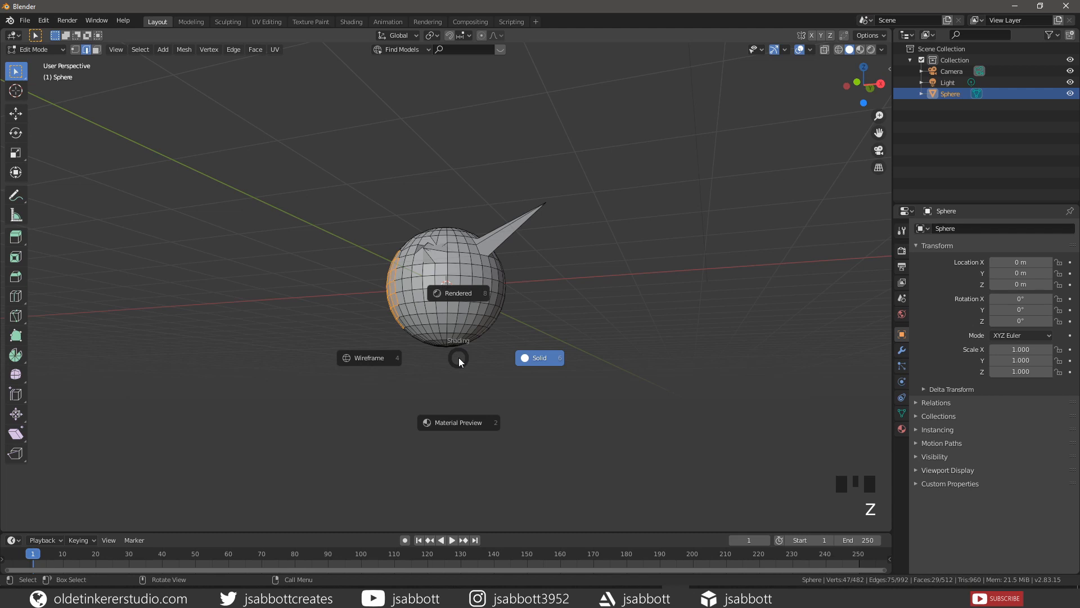
left_click(364, 359)
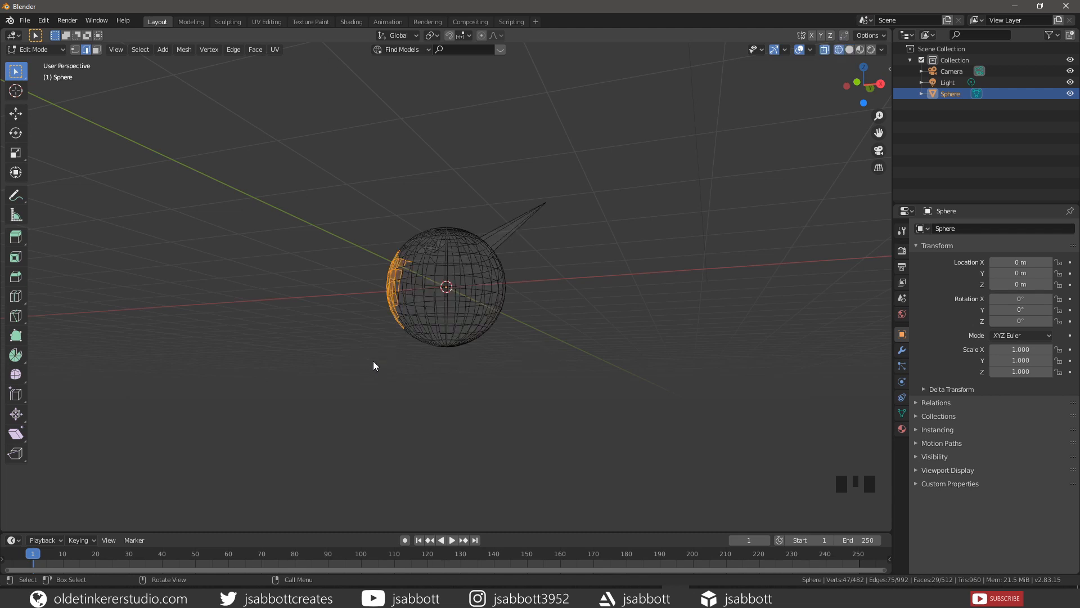
middle_click_drag(401, 360, 441, 398)
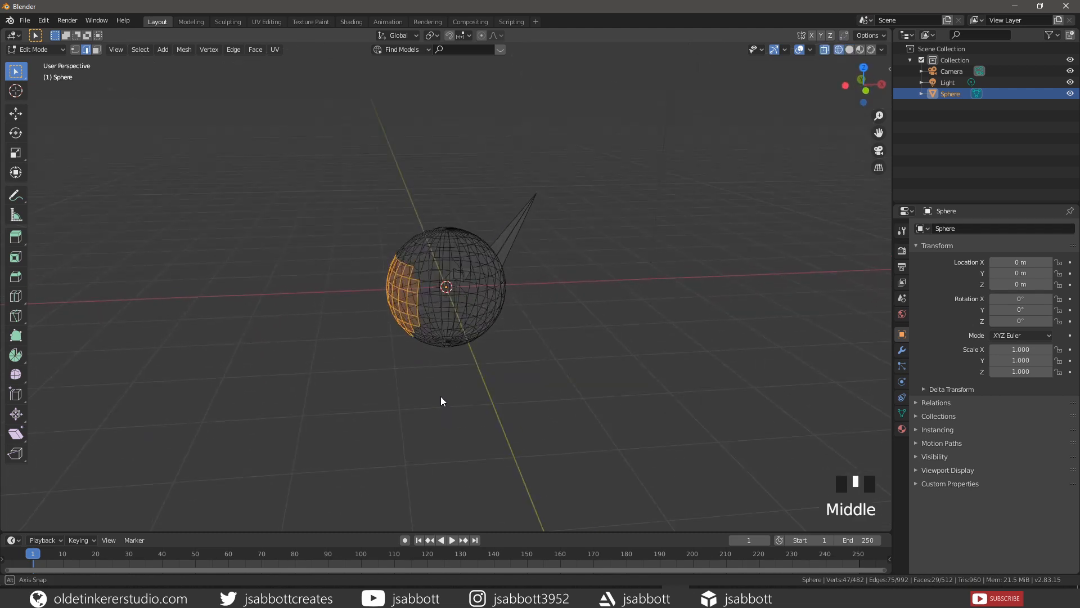
key("z")
left_click(599, 384)
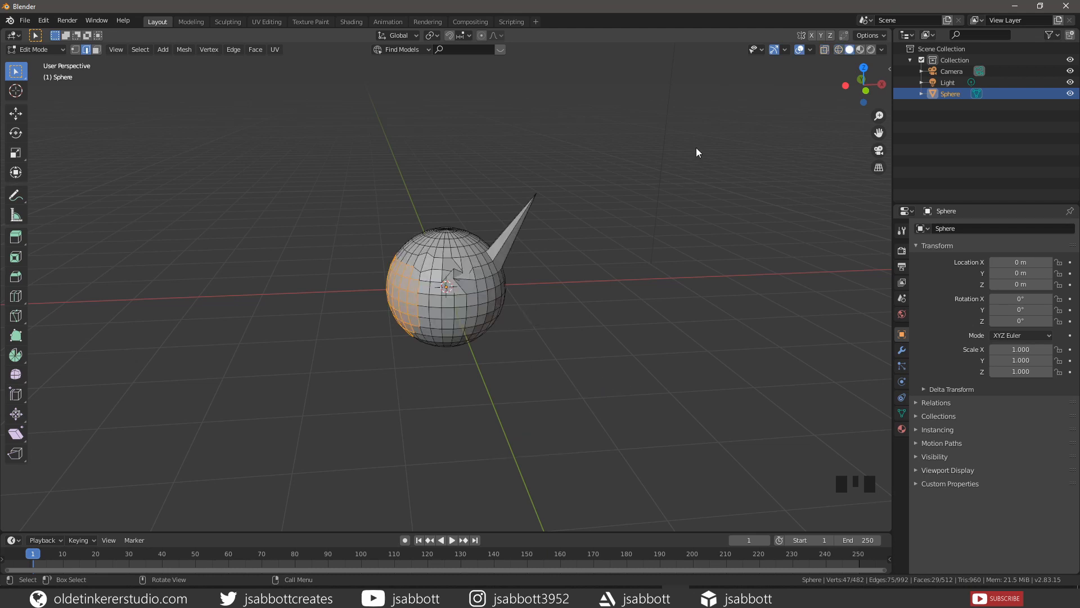
left_click(824, 50)
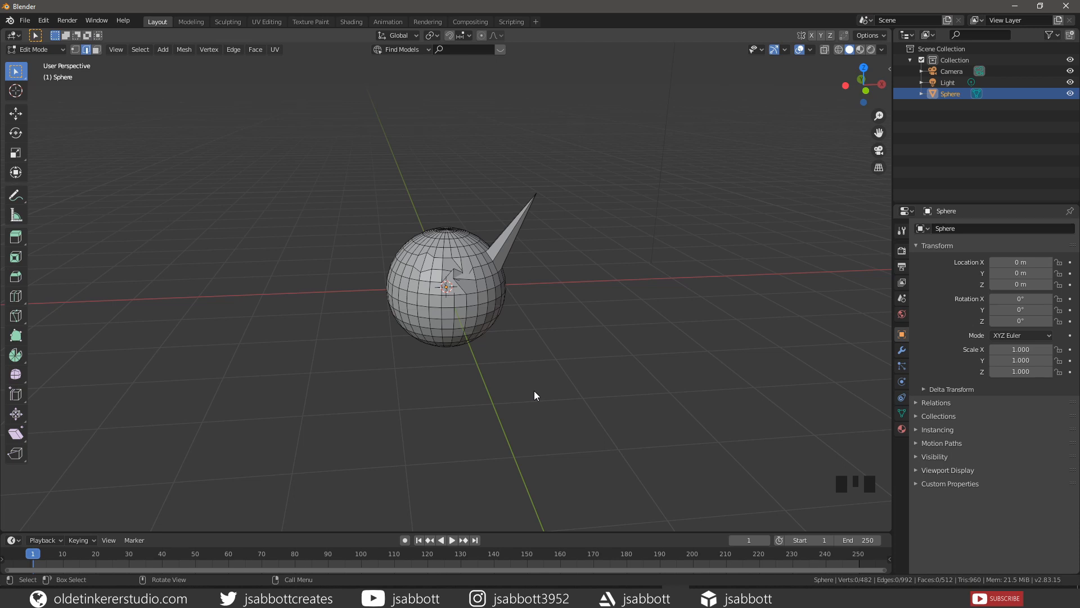
- Select two connected vertical edges on the front of the sphere and switch to vertex selection mode
left_click(429, 304)
left_click(428, 311, "shift")
key("1")
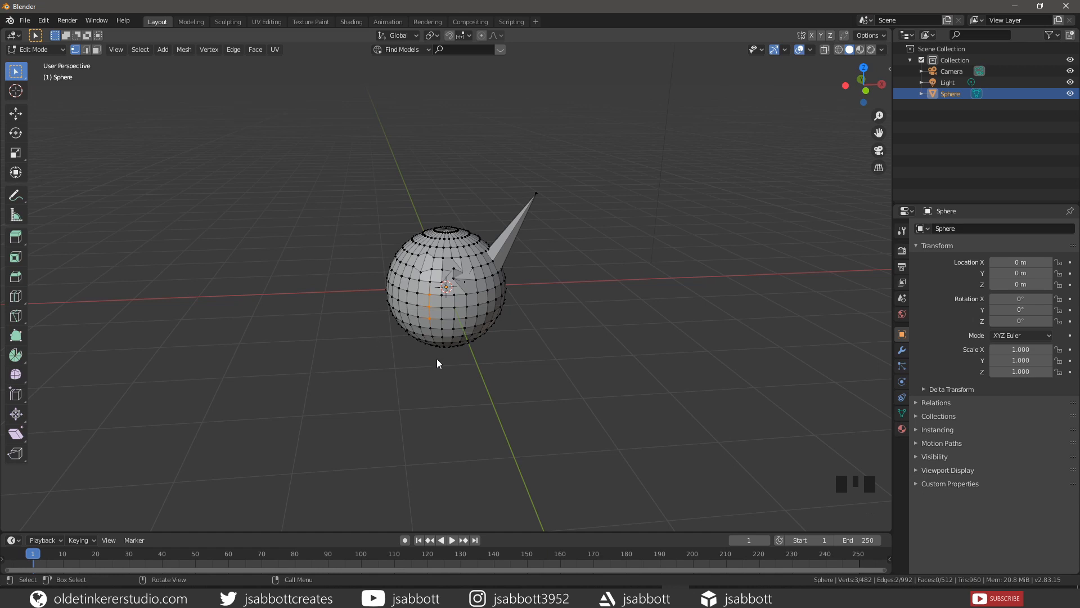
- In front view, loop-select a horizontal ring of vertices, replace it with three adjacent vertical vertex loops, and clear the selection
middle_click_drag(406, 362, 488, 344)
scroll(483, 357, "up", 4)
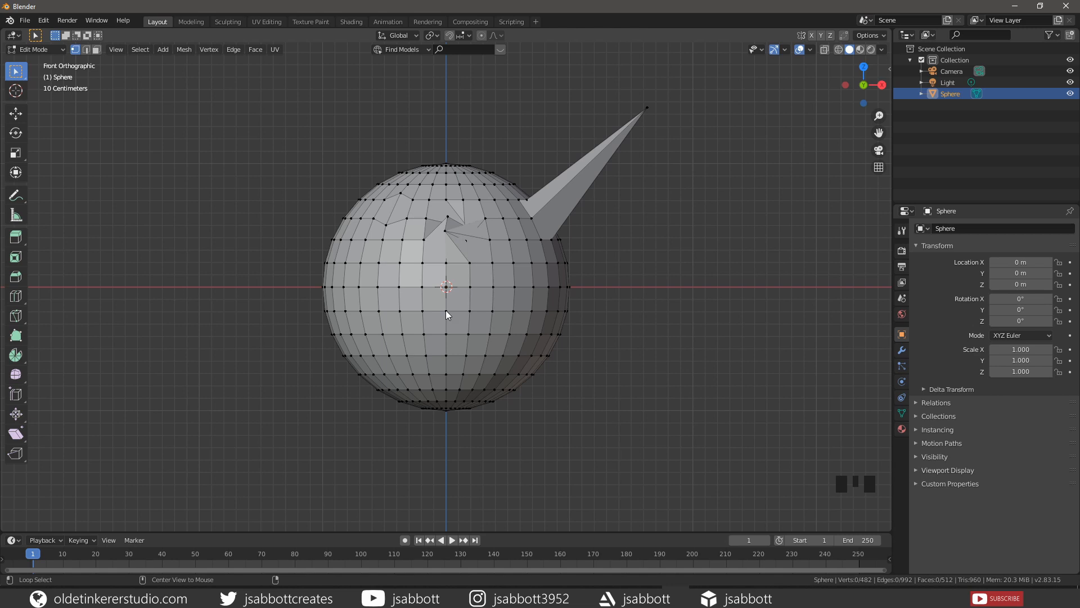
left_click(446, 335, "alt")
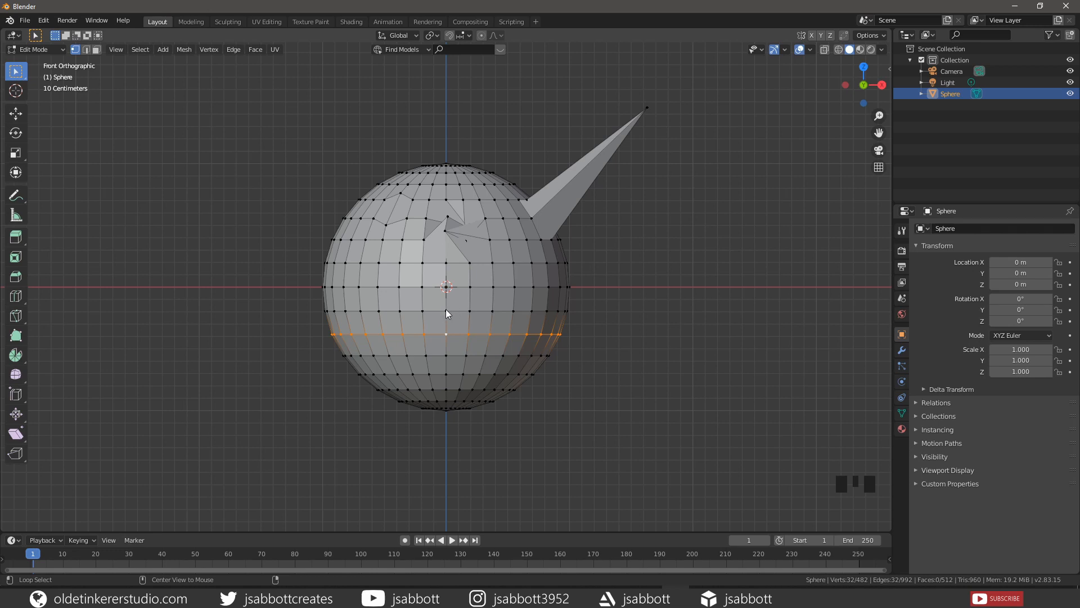
left_click(446, 309, "alt")
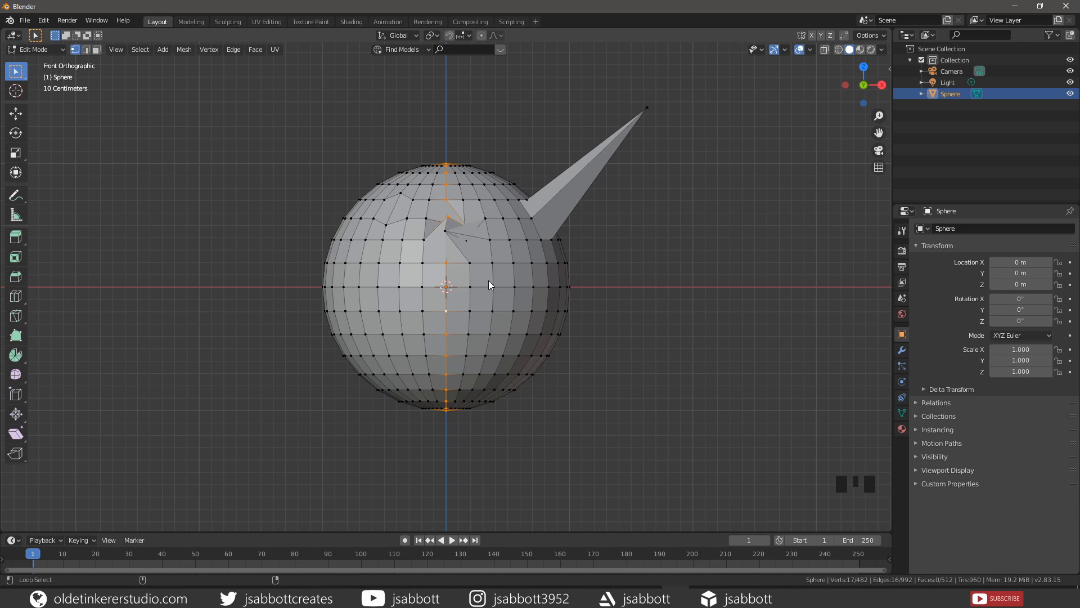
left_click(469, 288, "alt+shift")
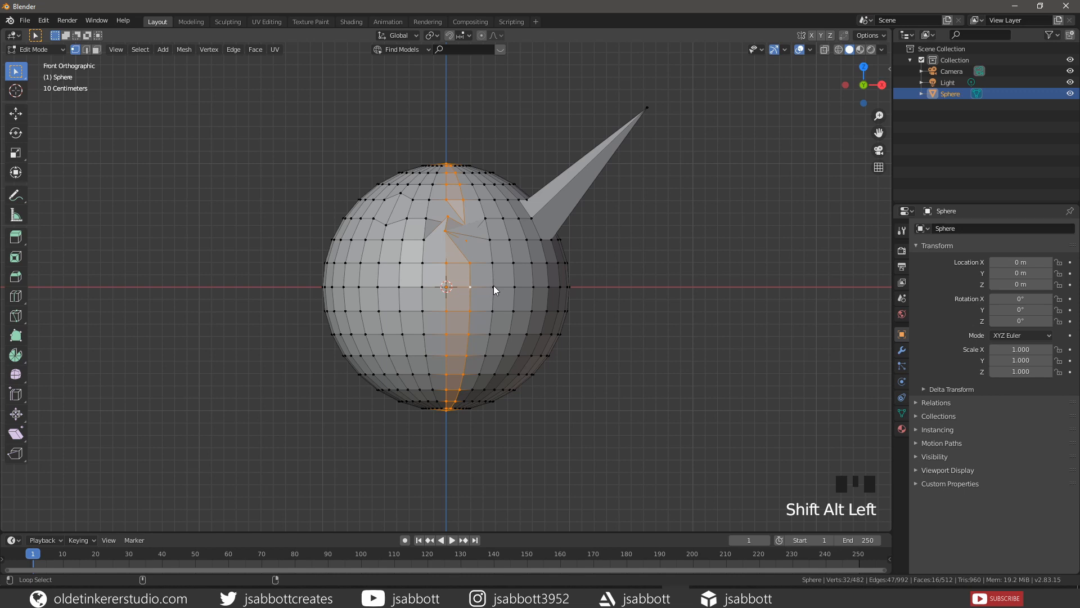
left_click(494, 286, "alt+shift")
key("alt+a")
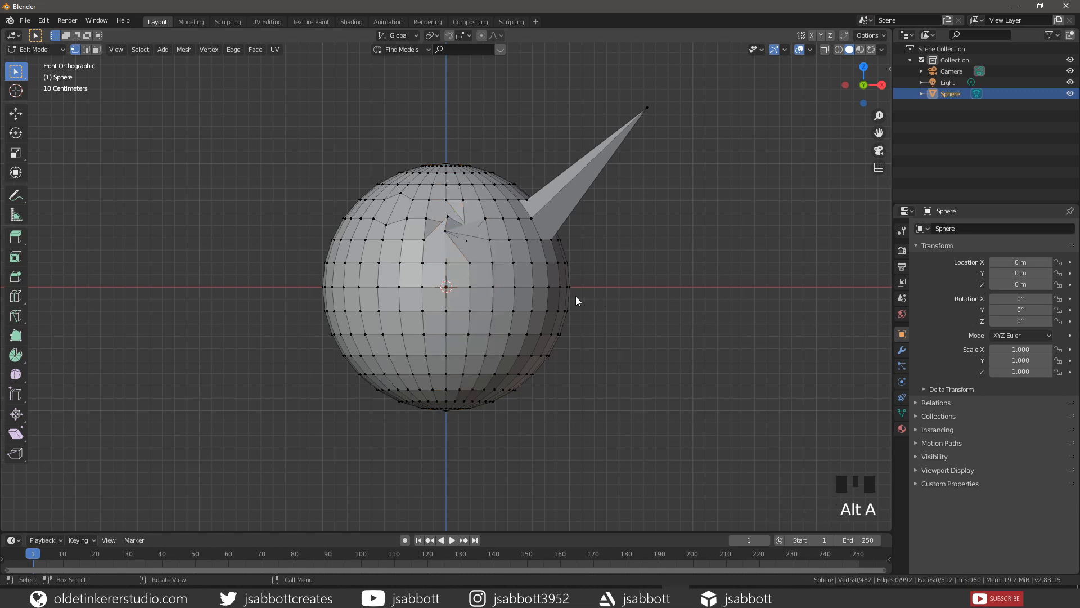
- In edge mode, loop-select a horizontal edge ring, replace it with three adjacent vertical edge loops, and clear the selection
key("2")
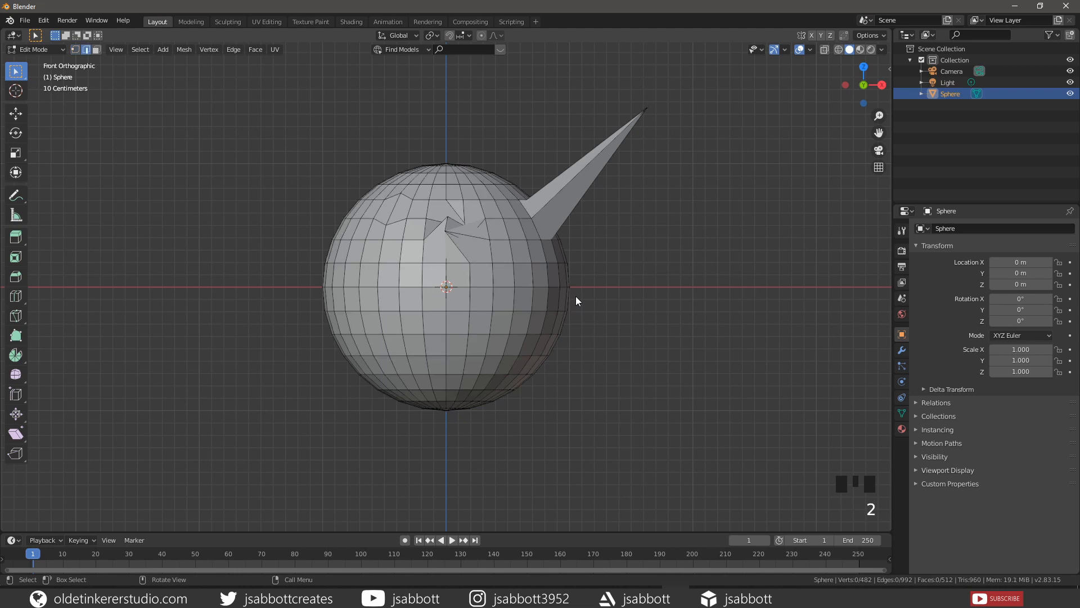
left_click(433, 311, "alt")
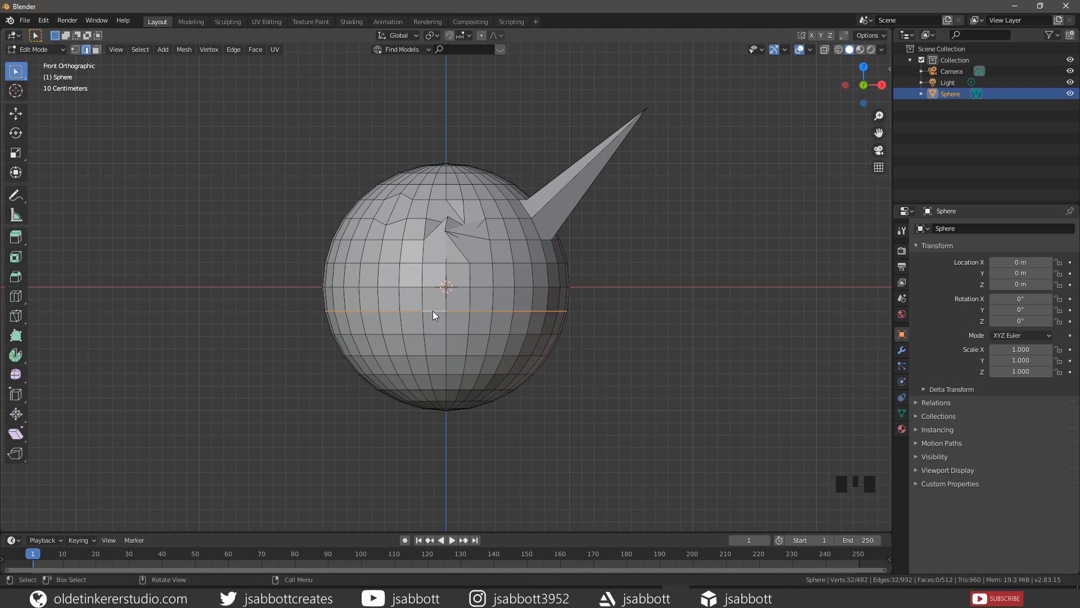
left_click(470, 287, "alt")
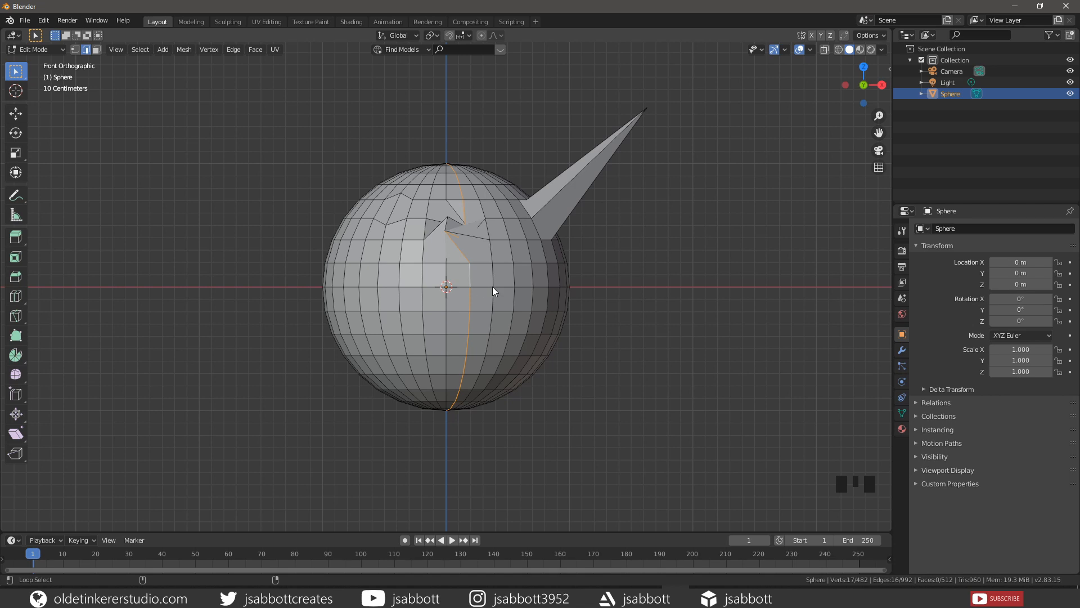
left_click(494, 286, "alt+shift")
left_click(514, 286, "alt+shift")
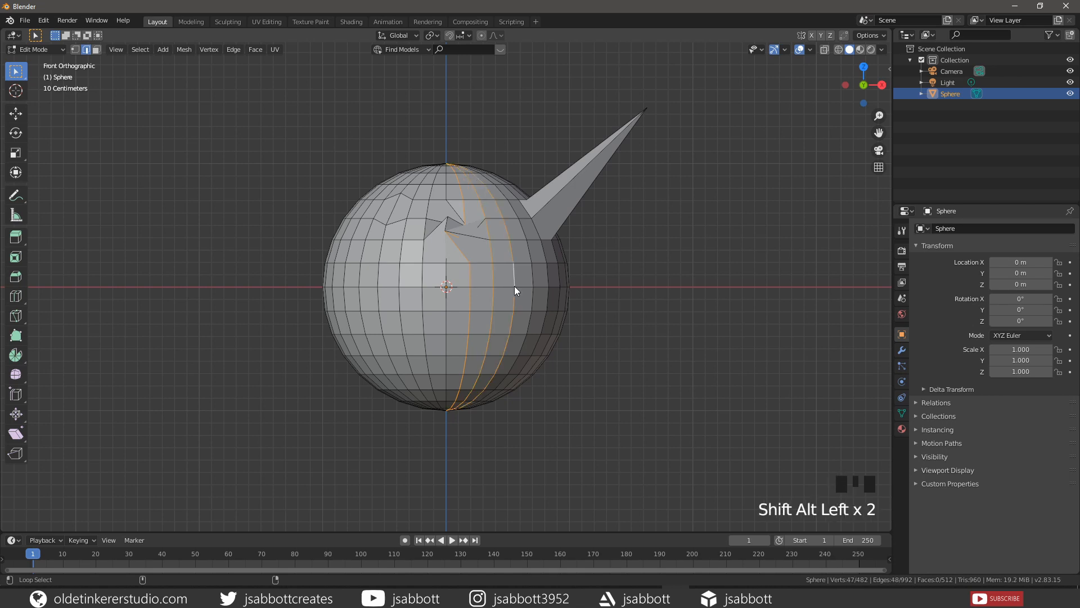
key("alt+a")
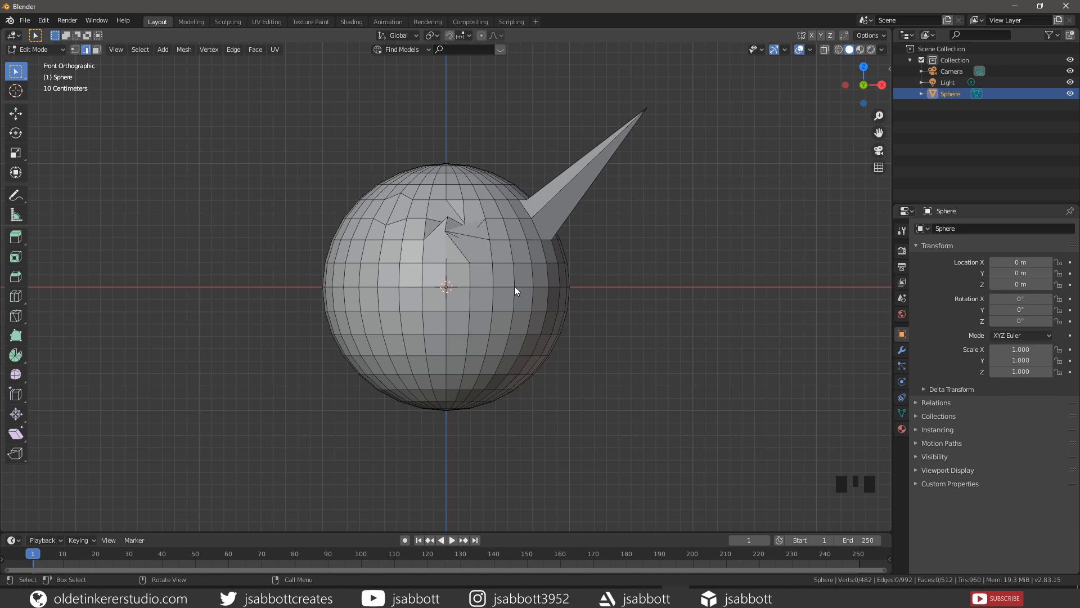
- In face mode, loop-select a horizontal face band, replace it with three adjacent vertical face loops, and clear the selection
key("3")
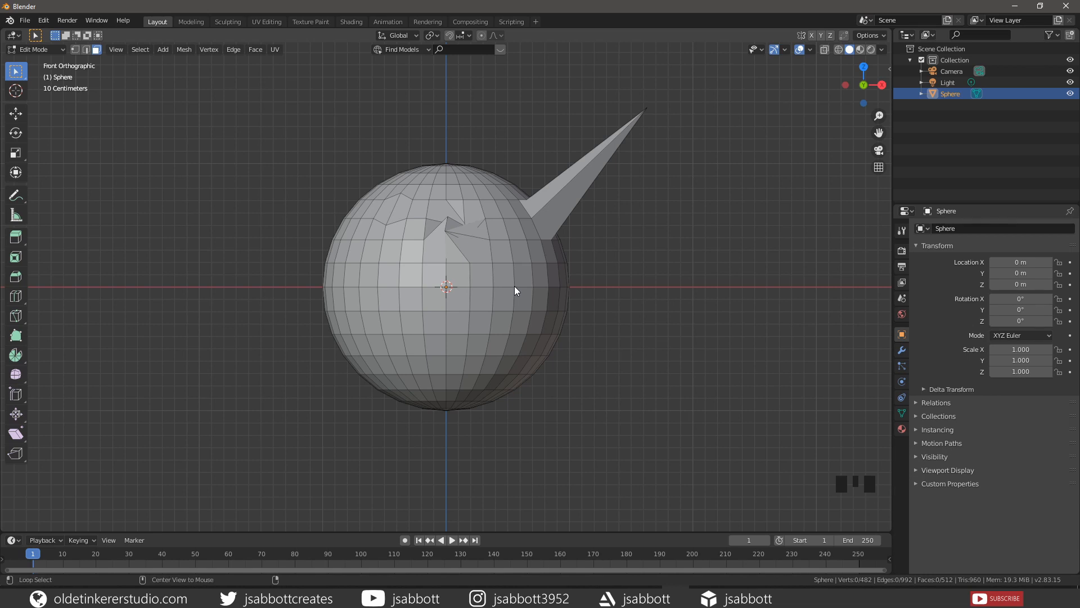
left_click(434, 304, "alt")
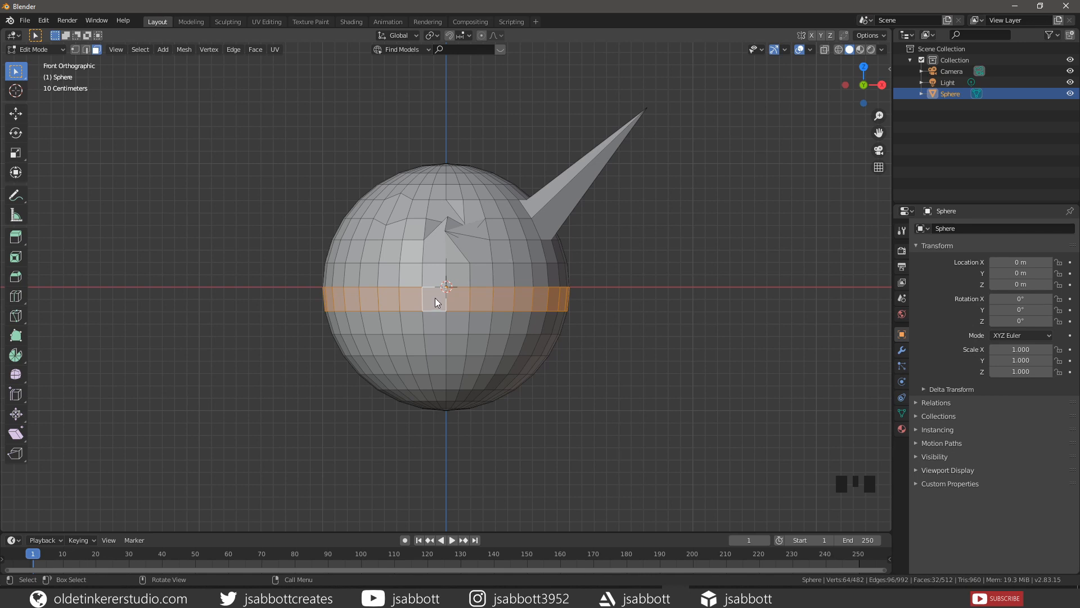
left_click(432, 262, "alt")
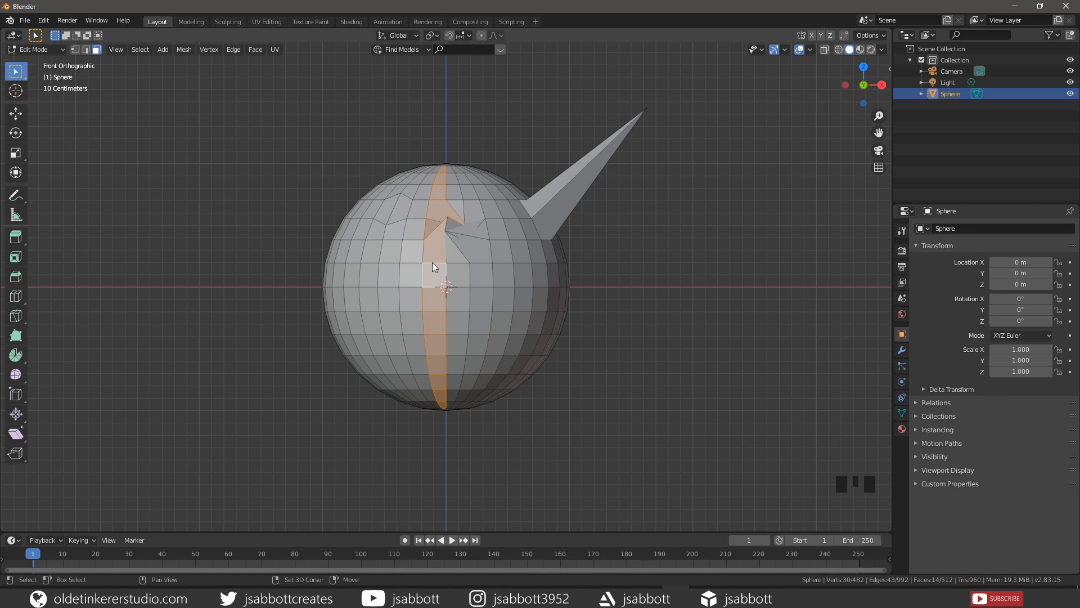
left_click(401, 263, "alt+shift")
left_click(389, 261, "alt+shift")
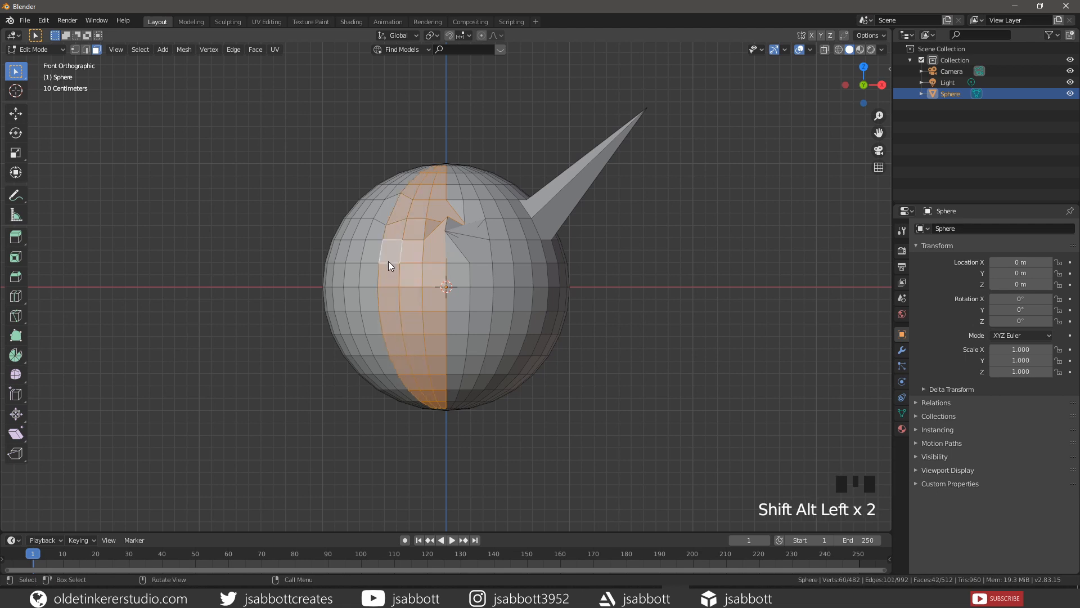
key("alt+a")
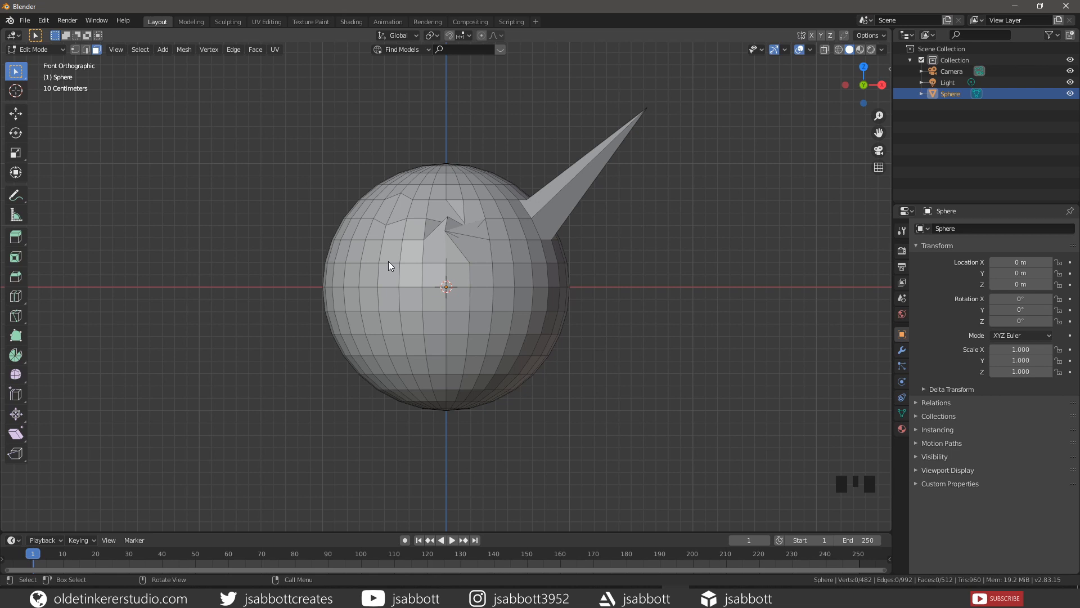
- Select one face on the sphere's front, grow the selection twice, and shrink it twice back to that face
left_click(414, 308)
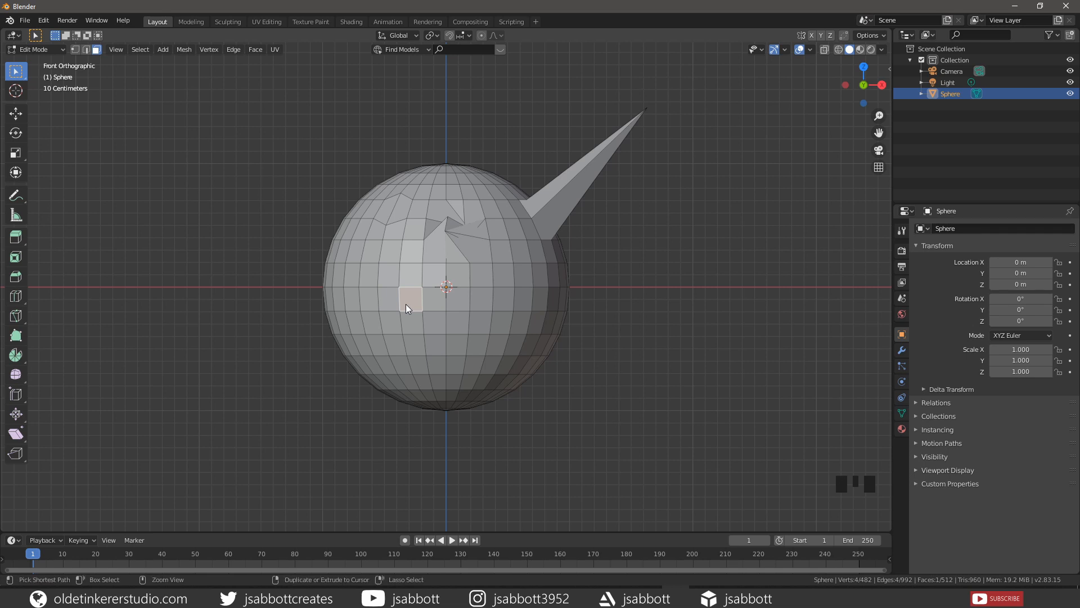
key("ctrl+KP_Add")
key("ctrl+KP_Add")
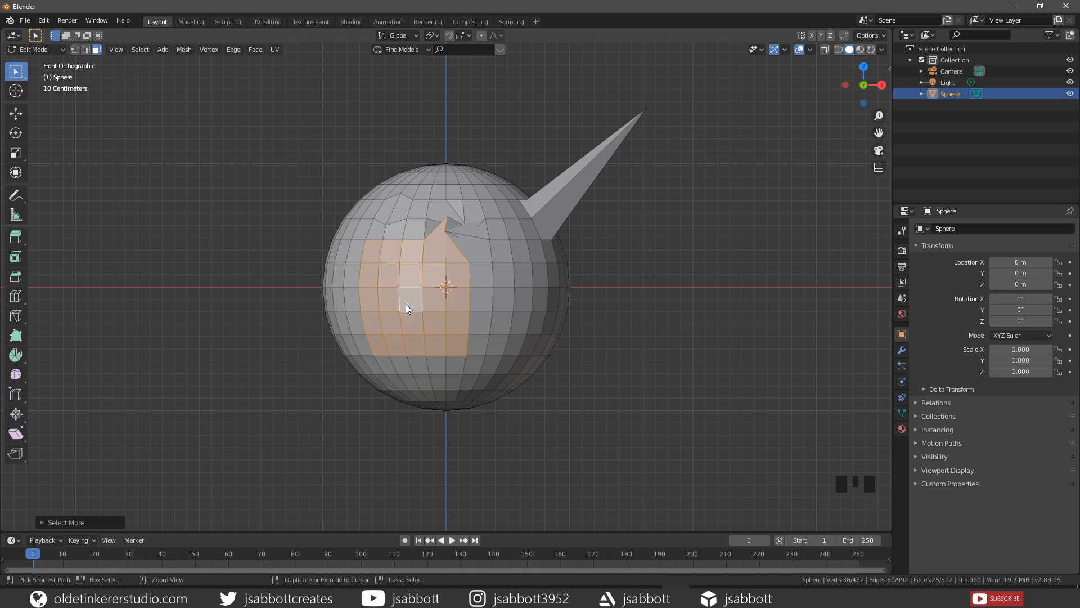
key("ctrl+KP_Subtract")
key("ctrl+KP_Subtract")
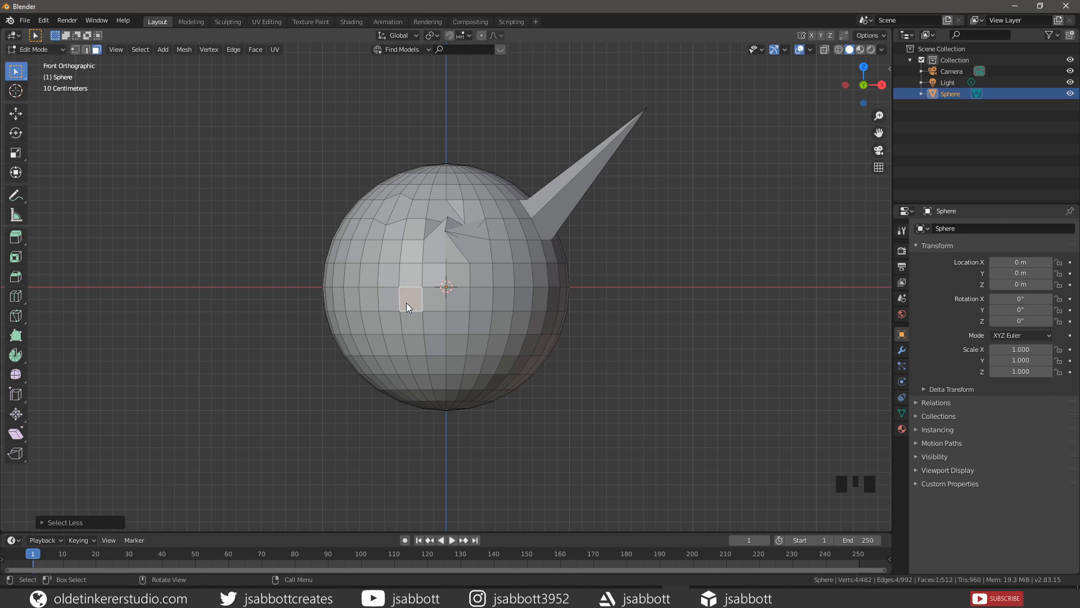
- Switch to vertex selection mode and select the single vertex at the sphere's top pole
key("1")
key("KP_7")
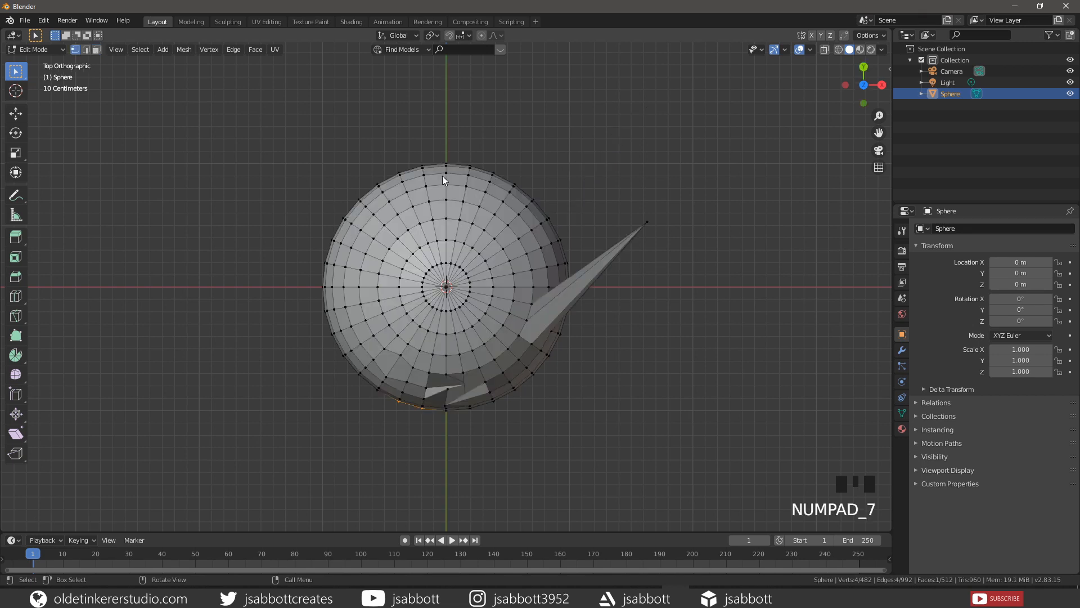
left_click(446, 287)
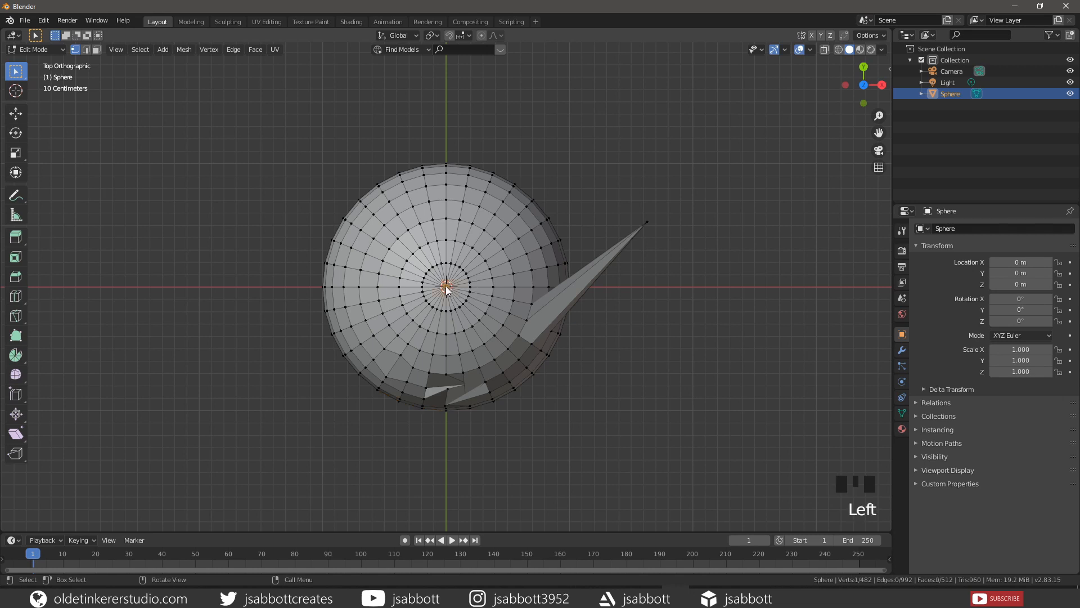
middle_click_drag(446, 288, 467, 202)
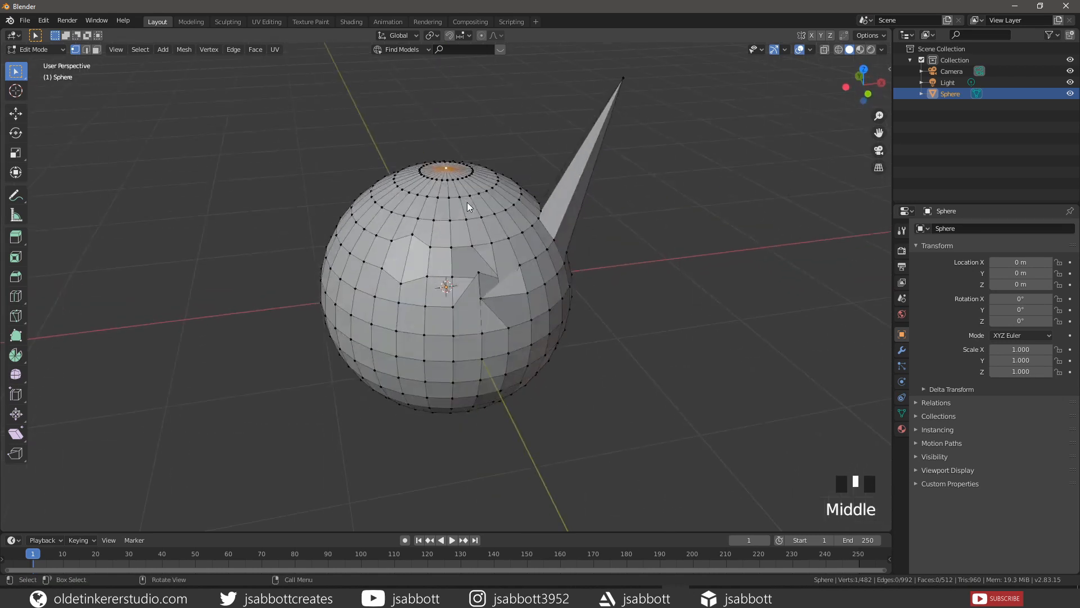
- Move the top pole vertex upward by about 0.31 m without proportional editing and undo the move
key("g")
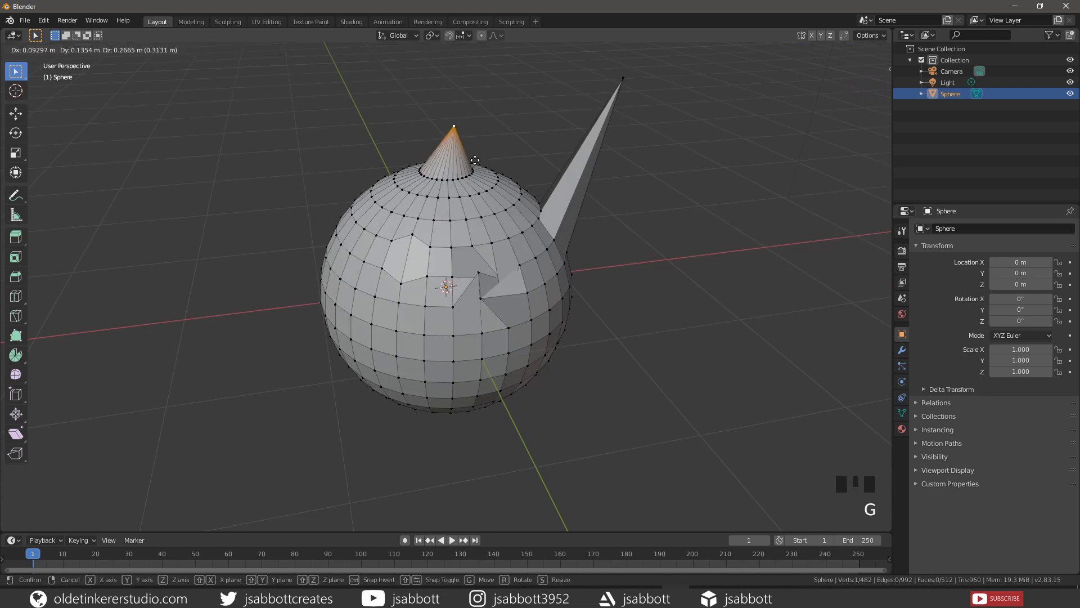
left_click(475, 161)
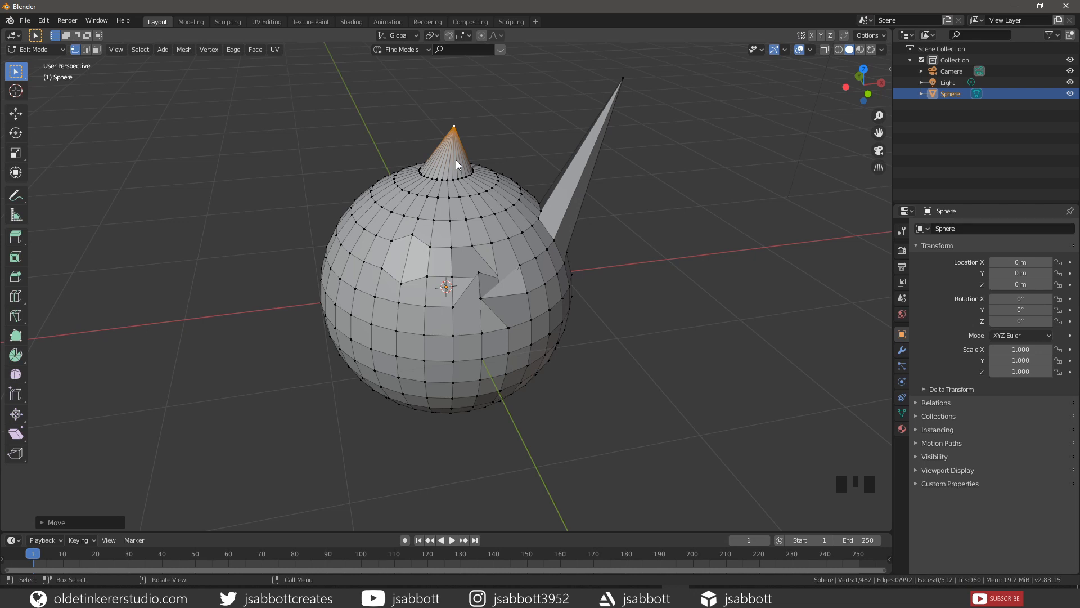
key("ctrl+z")
key("ctrl+z")
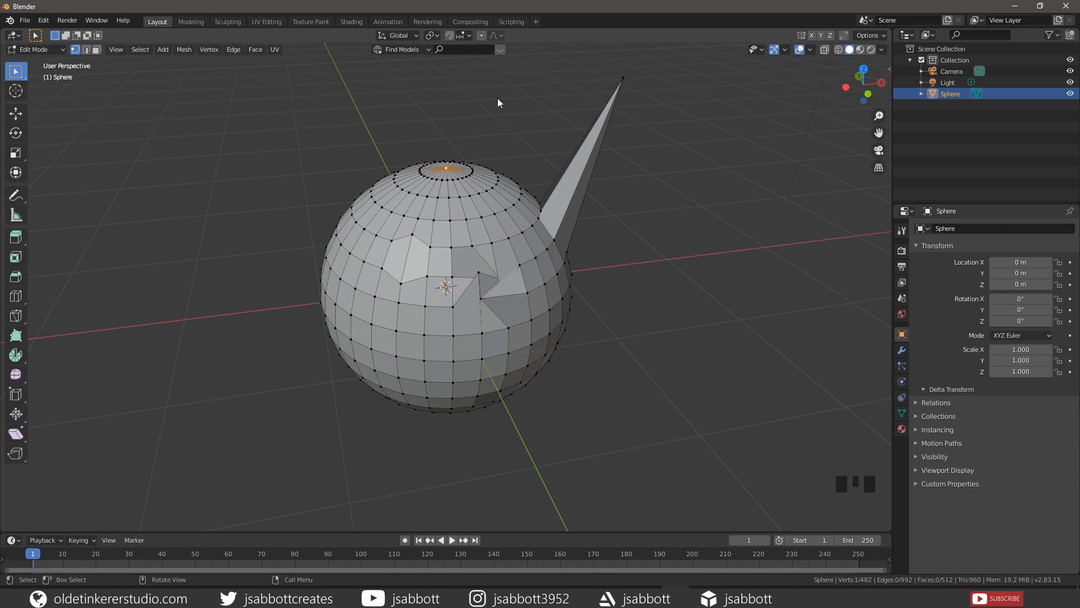
- With proportional editing at size 0.75, move the top pole vertex upward by about 0.33 m, then disable proportional editing
key("o")
key("g")
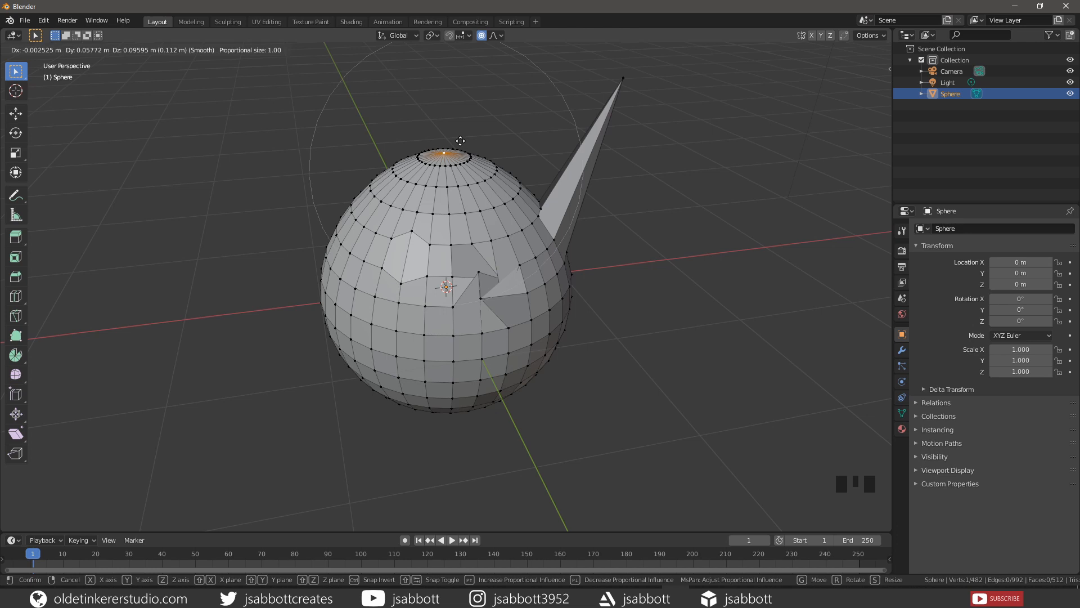
scroll(460, 140, "up", 4)
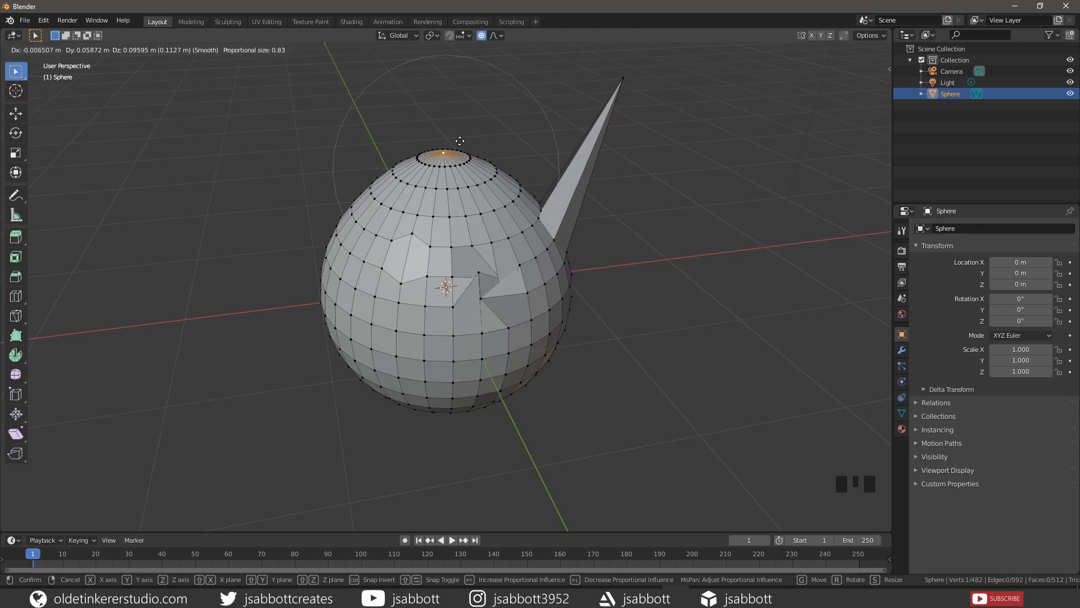
scroll(461, 141, "down", 2)
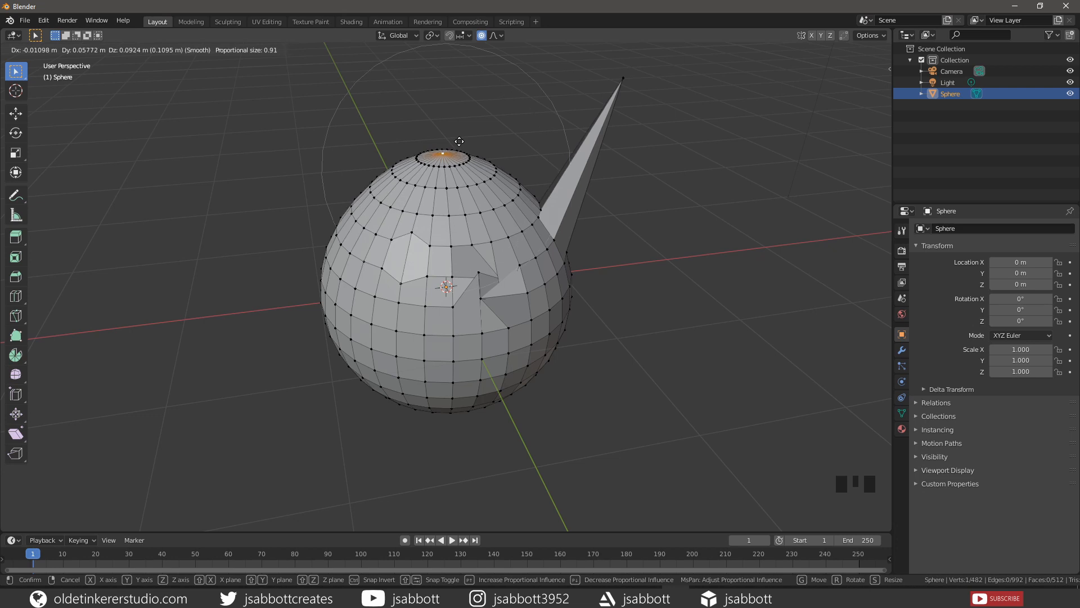
scroll(459, 142, "up", 2)
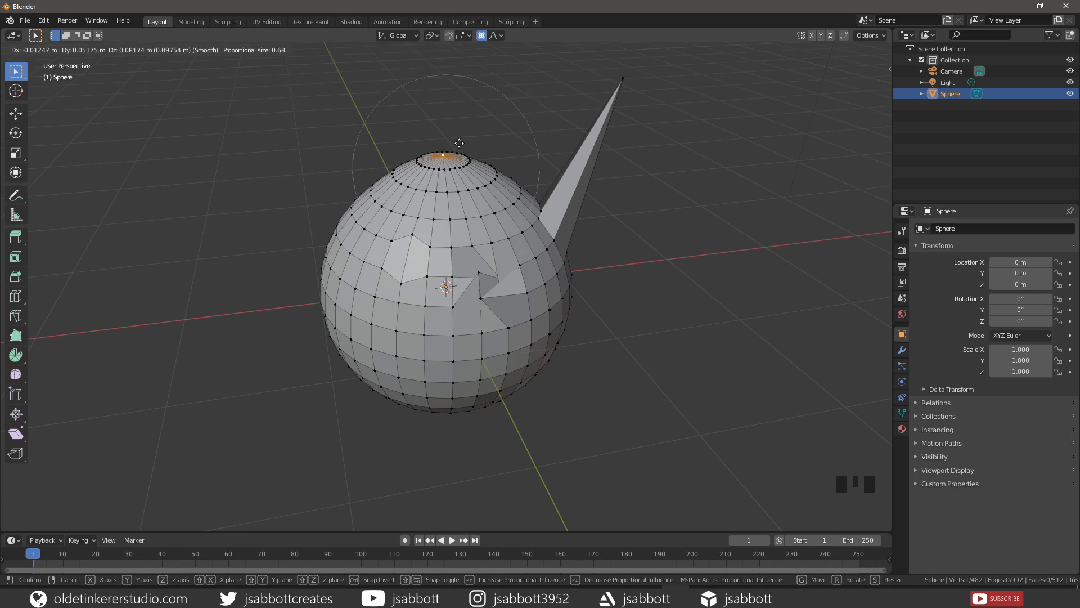
scroll(459, 143, "down", 2)
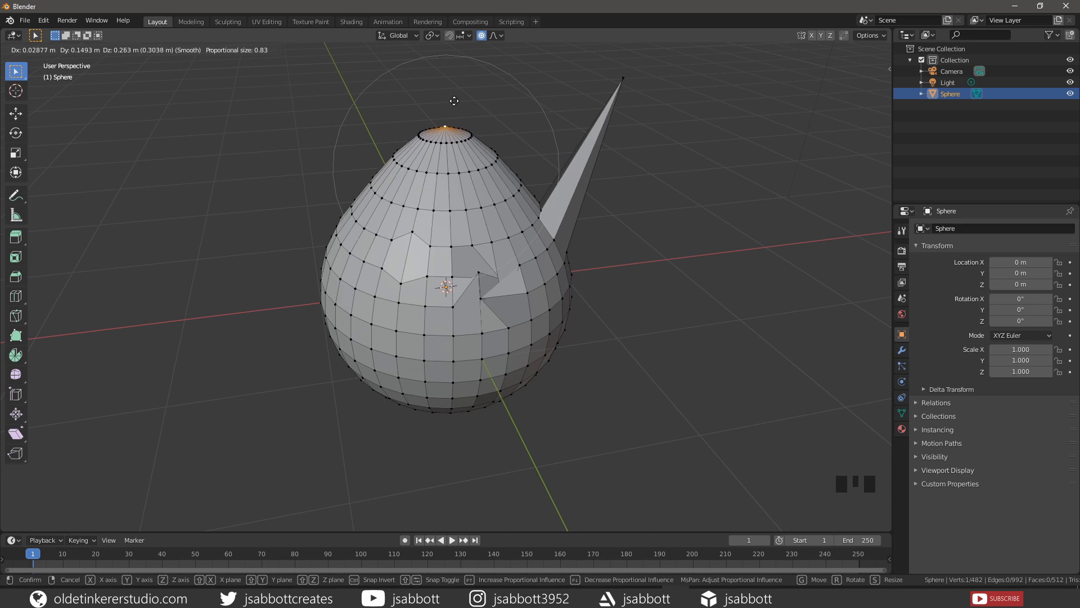
scroll(454, 98, "down", 2)
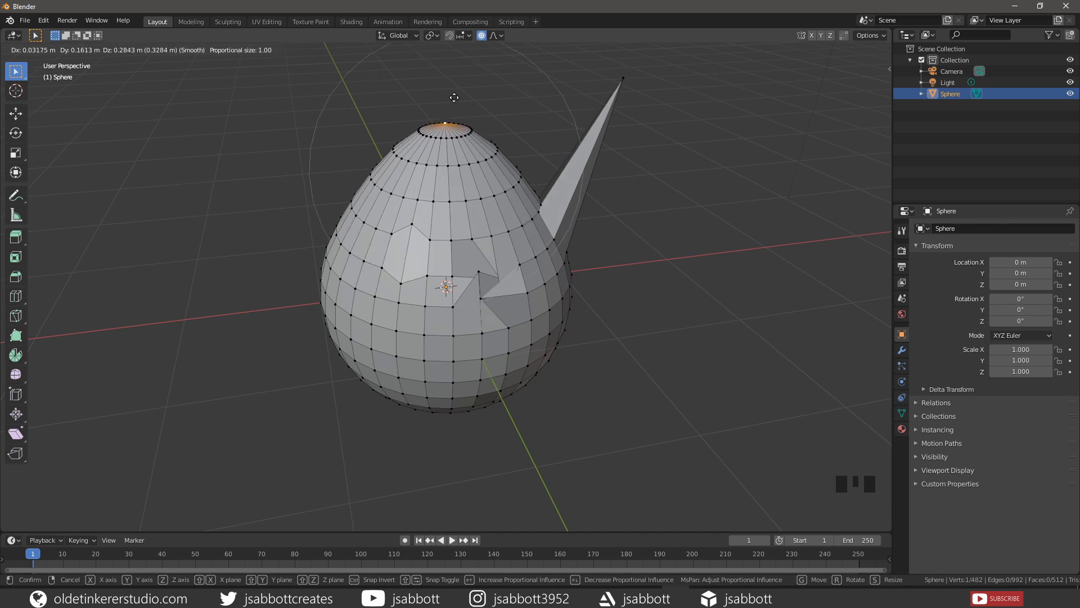
scroll(454, 98, "up", 1)
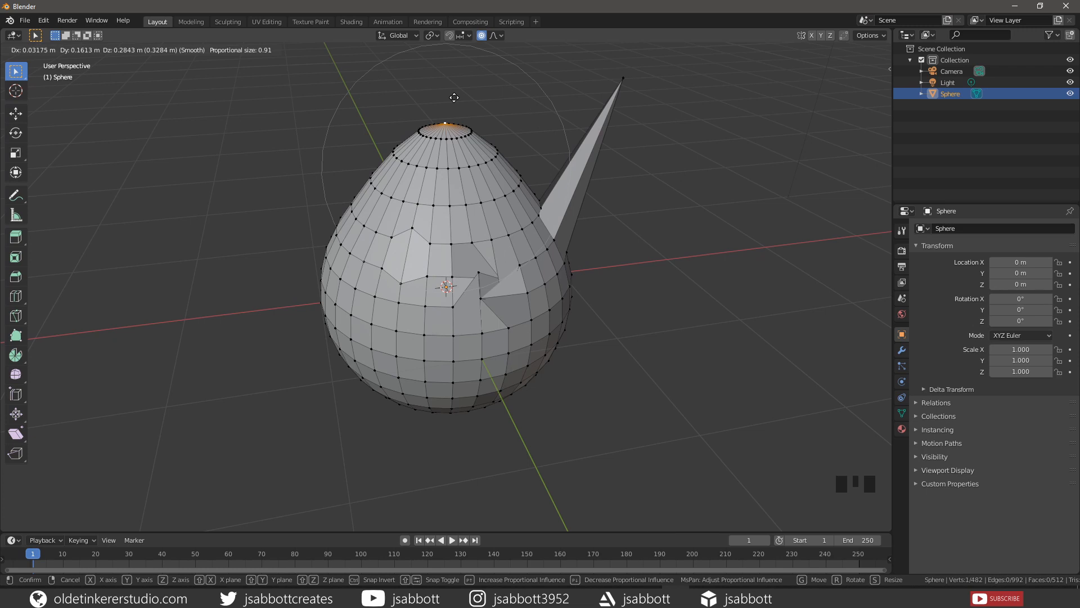
scroll(454, 98, "up", 2)
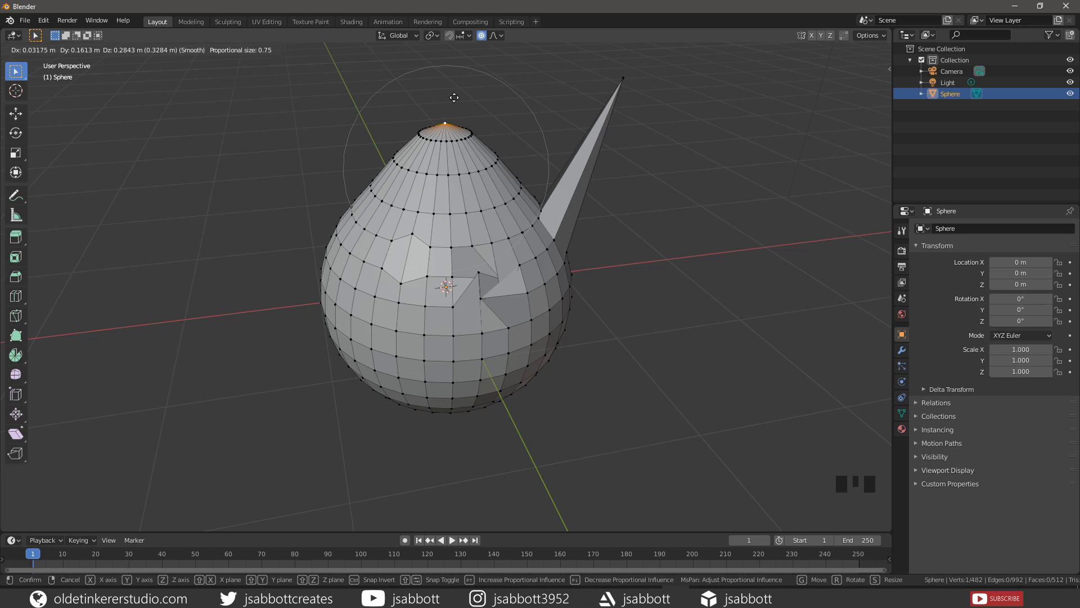
left_click(454, 98)
key("o")
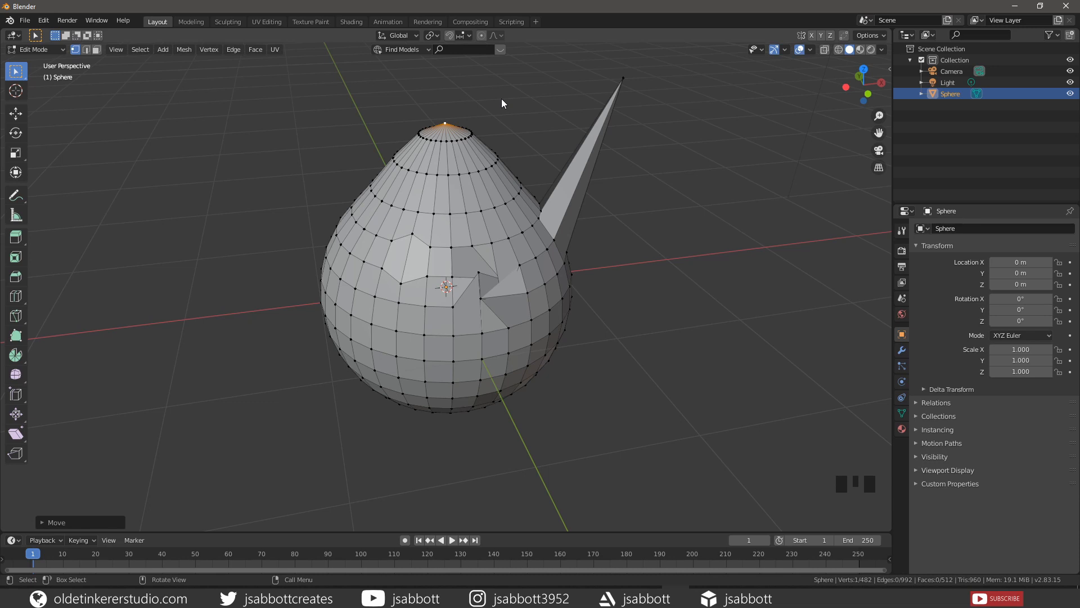
- Delete all linked faces of the deformed sphere and add a cube mesh in its place
key("l")
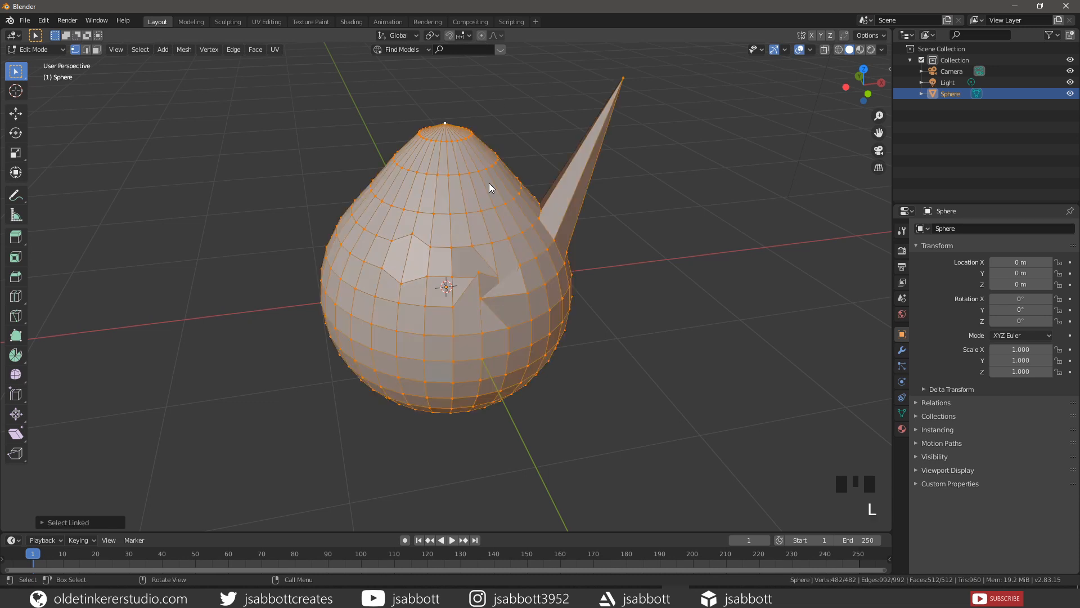
key("x")
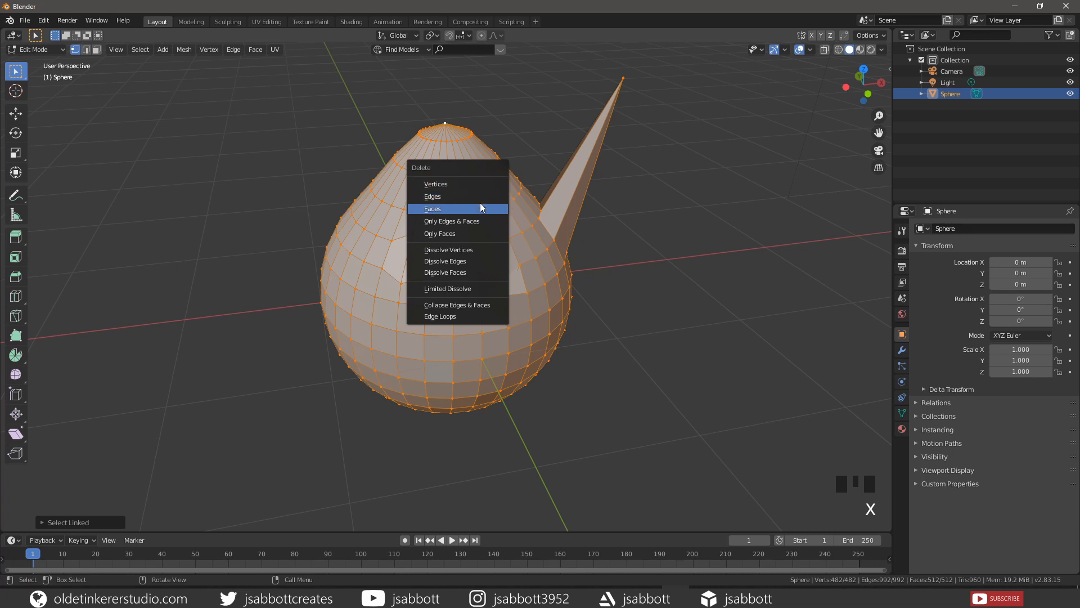
left_click(480, 208)
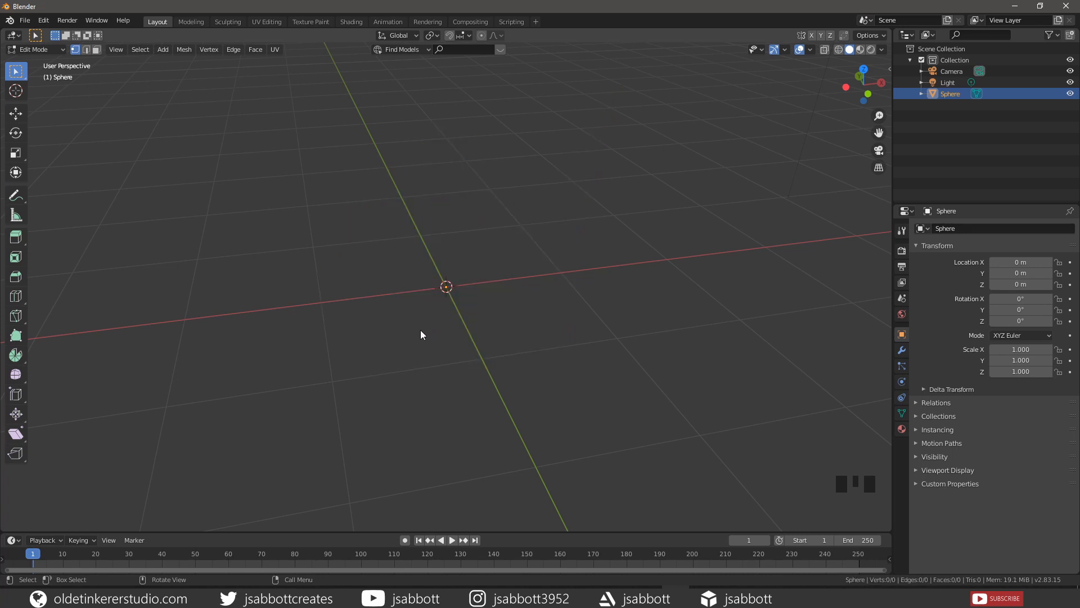
key("shift+a")
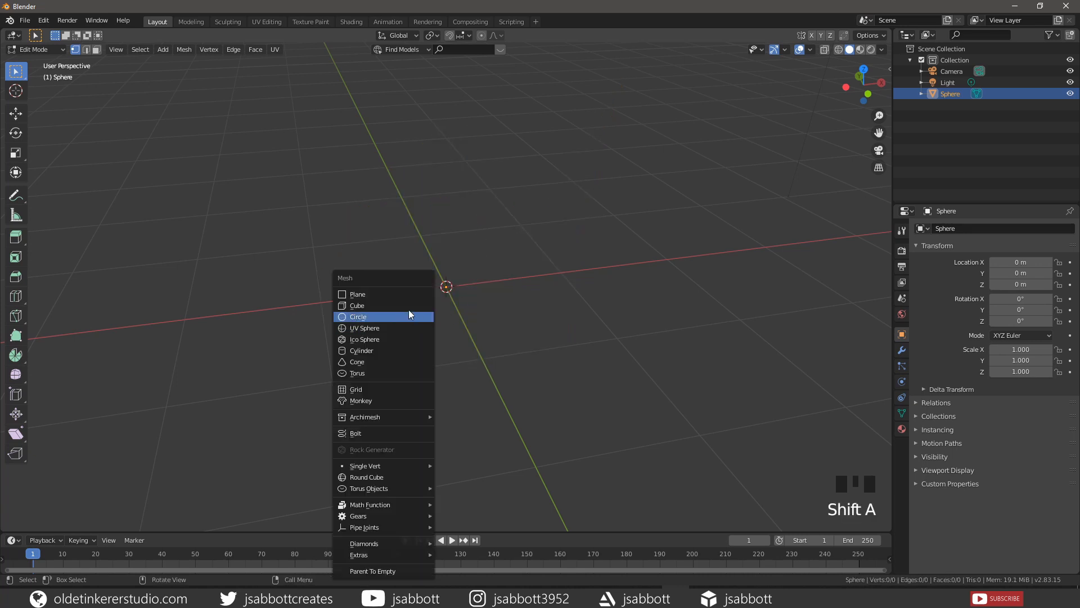
left_click(408, 305)
scroll(451, 274, "down", 3)
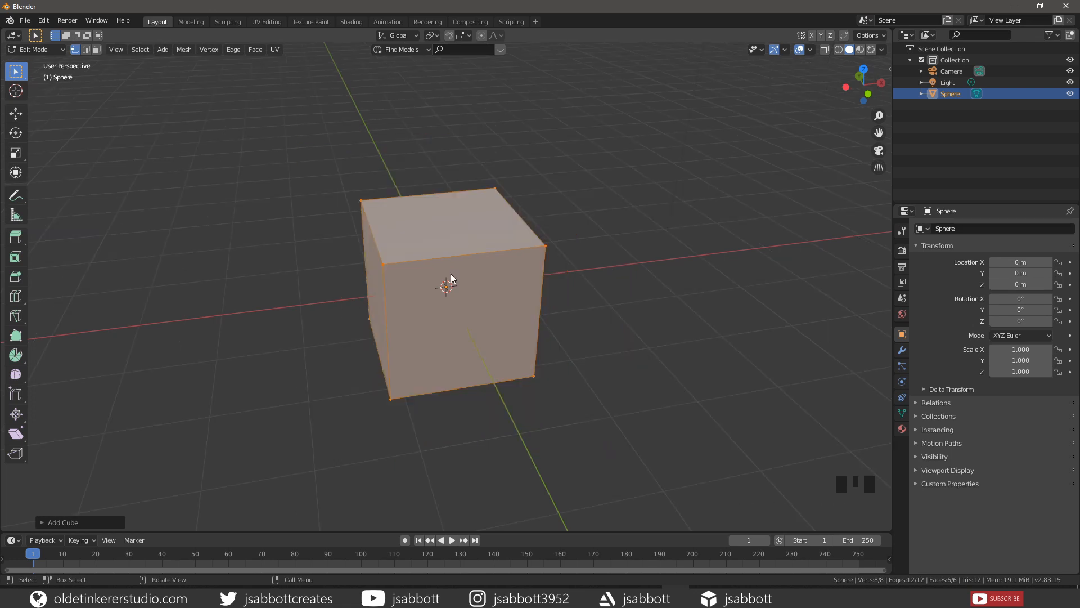
- Enable snapping and move the whole cube 1 m along the X axis
left_click(448, 35)
key("g")
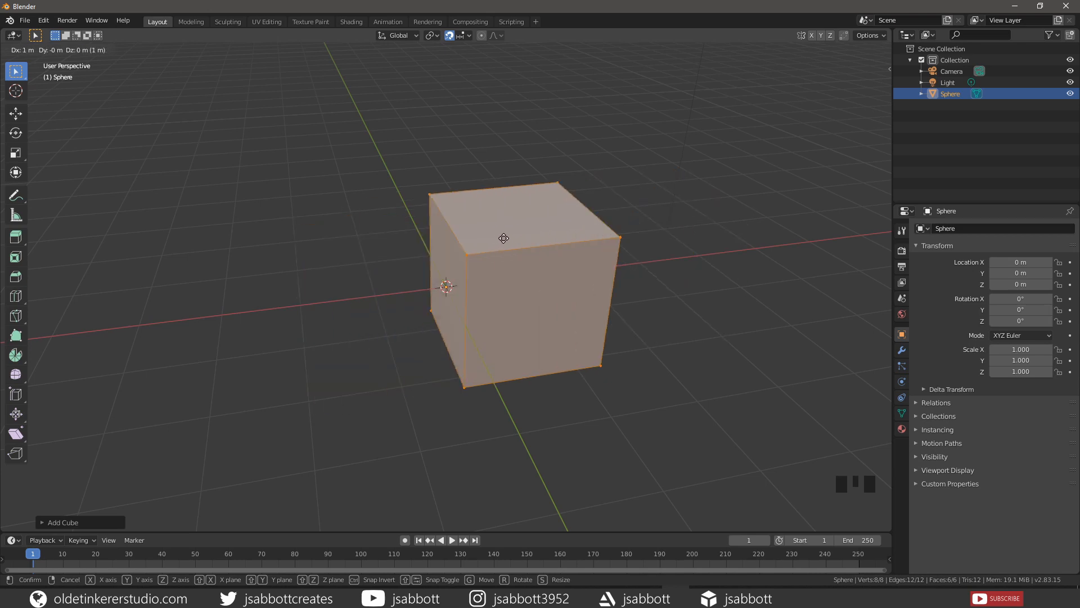
left_click(503, 238)
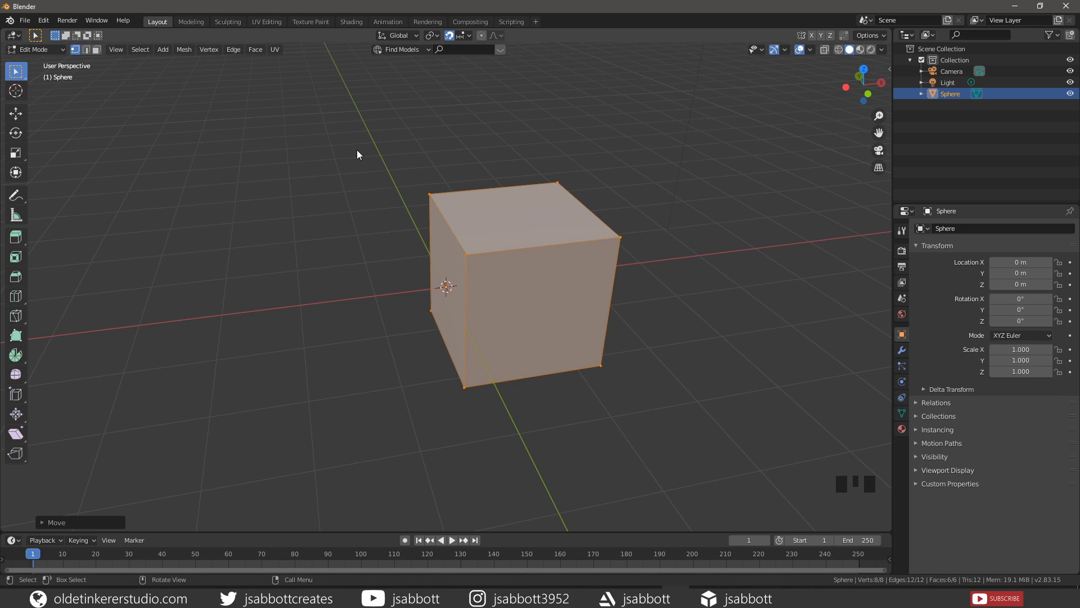
- In face mode, move the cube's top face 2 m down along Z onto the bottom face, and undo the move
key("3")
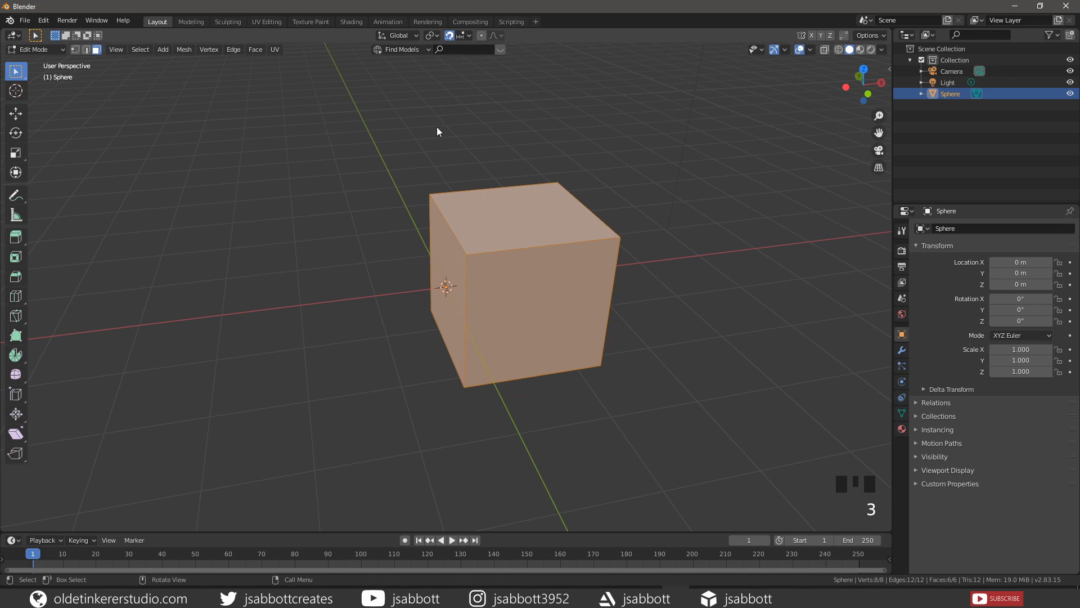
left_click(517, 220)
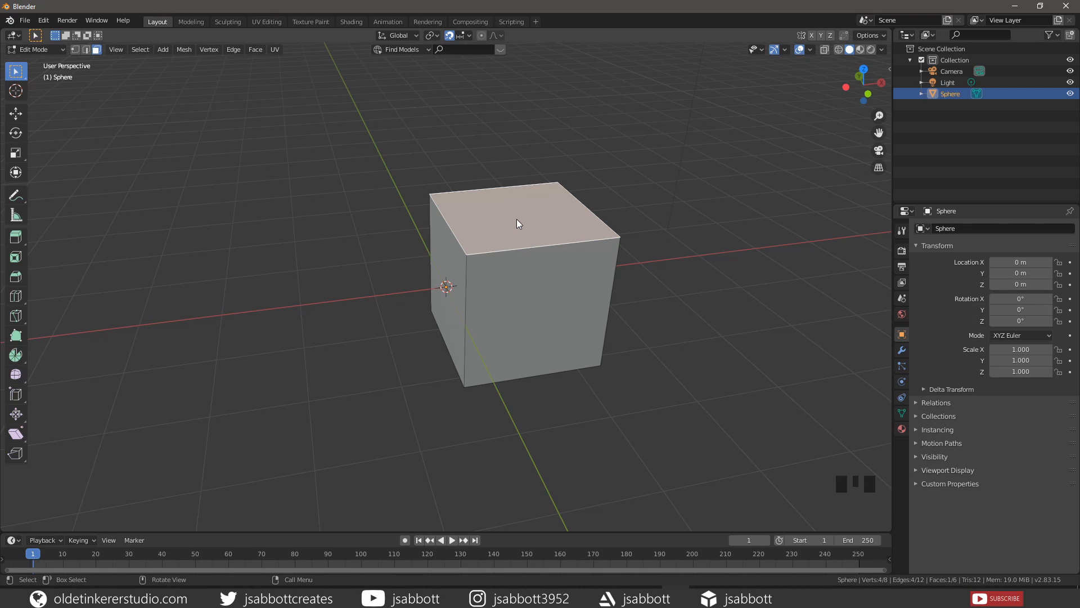
key("g")
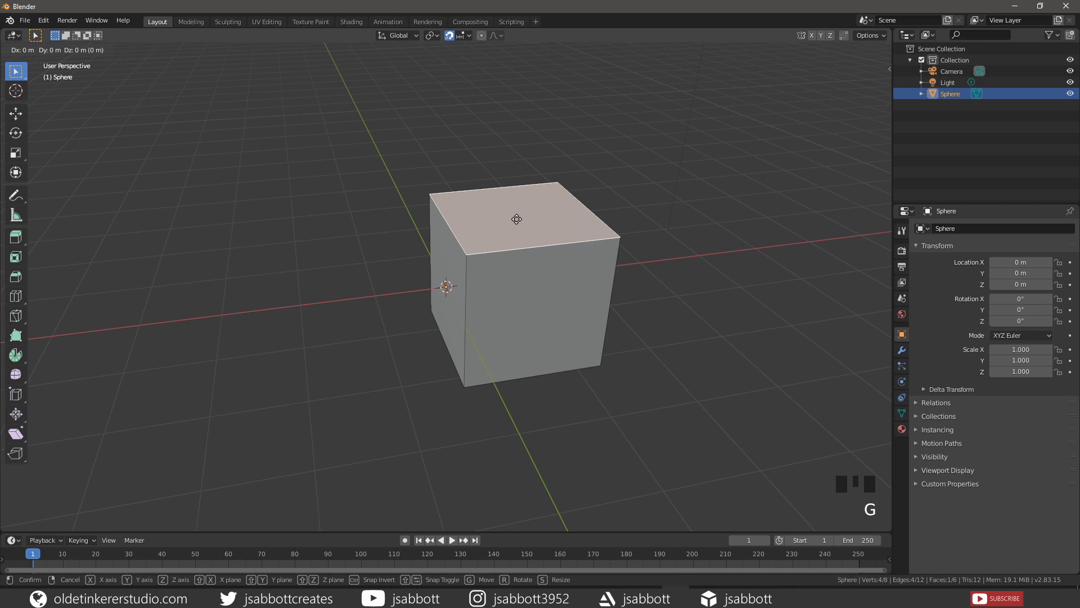
key("z")
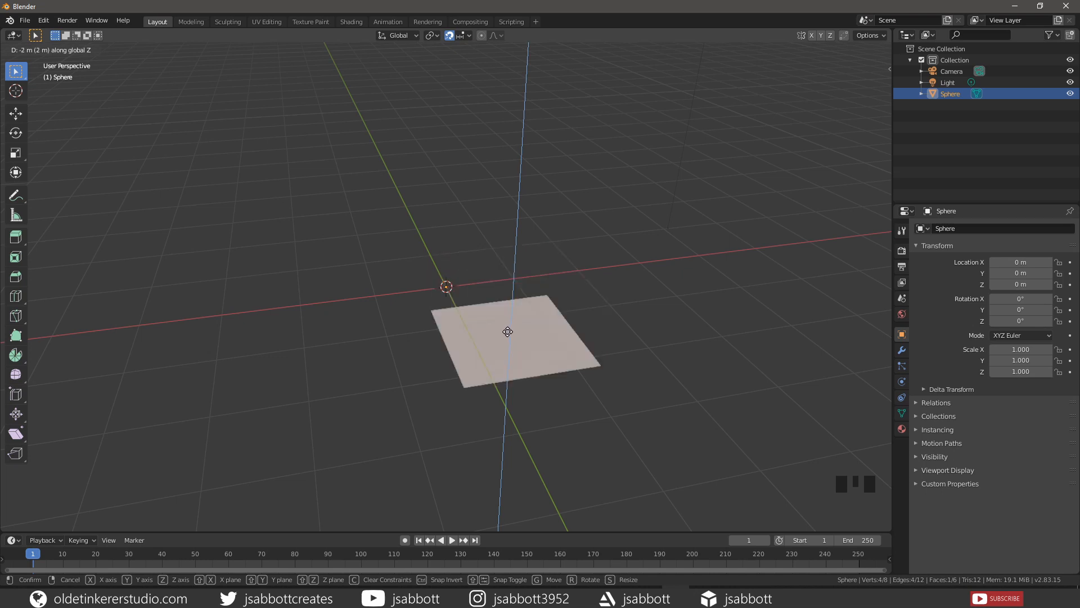
left_click(508, 332)
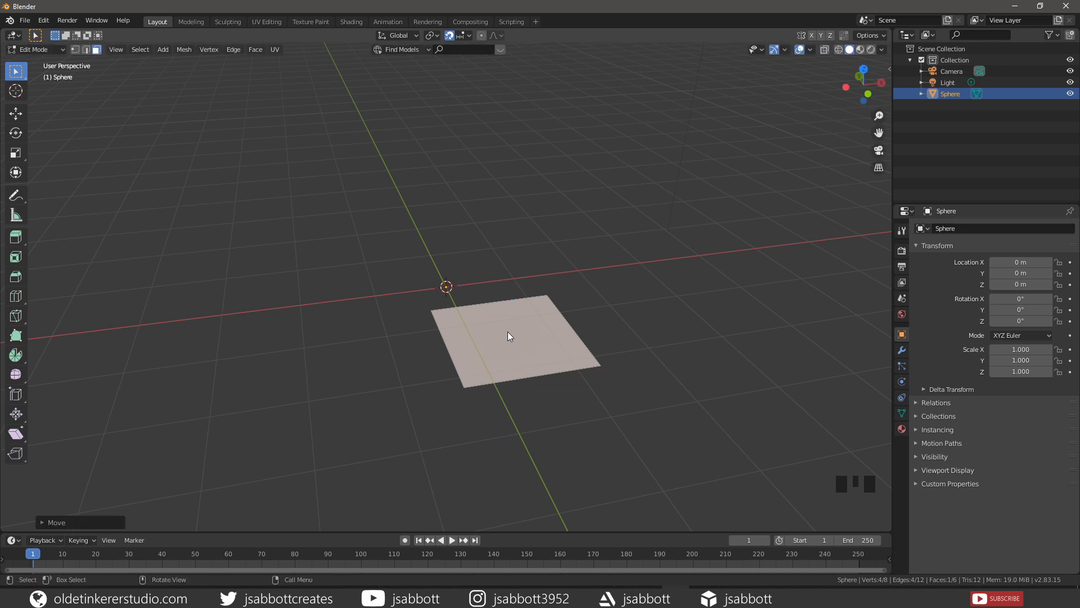
key("ctrl+z")
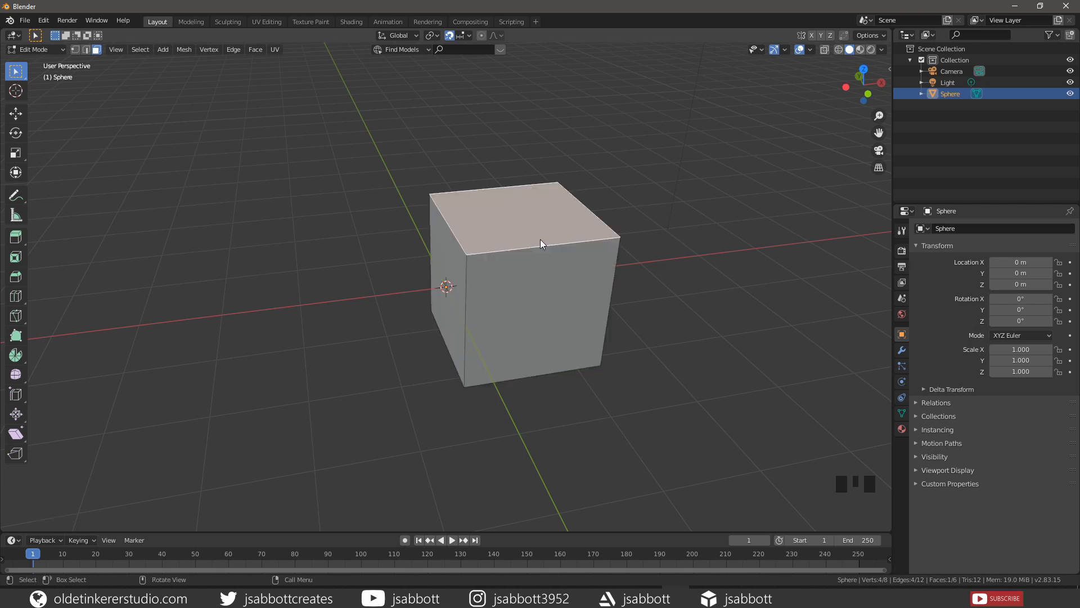
- In edge mode, snap the front face's right vertical edge along X onto its left vertical edge, and undo the move
key("2")
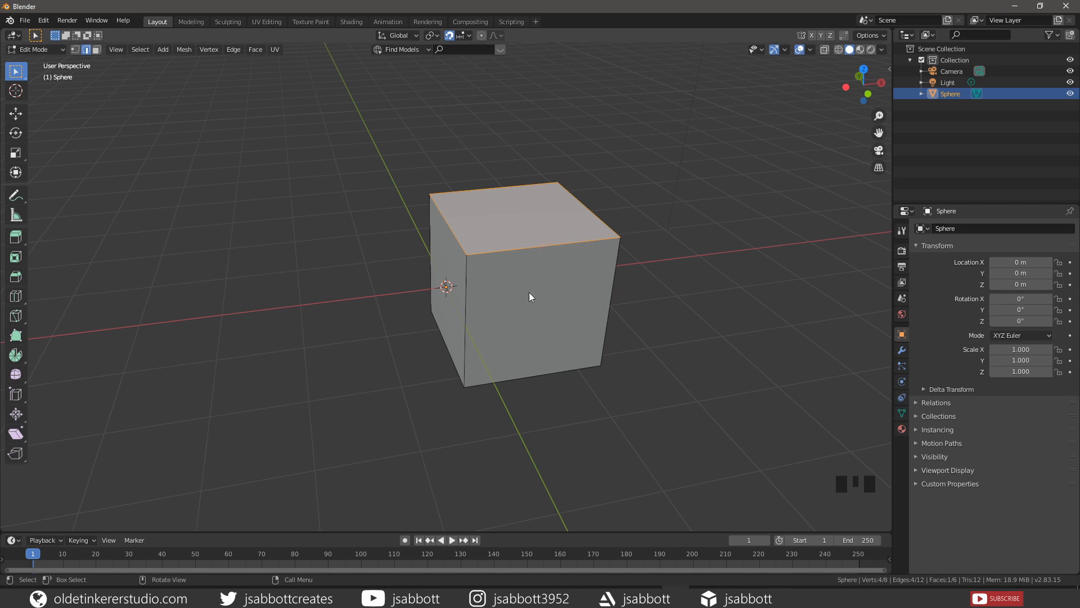
left_click(607, 313)
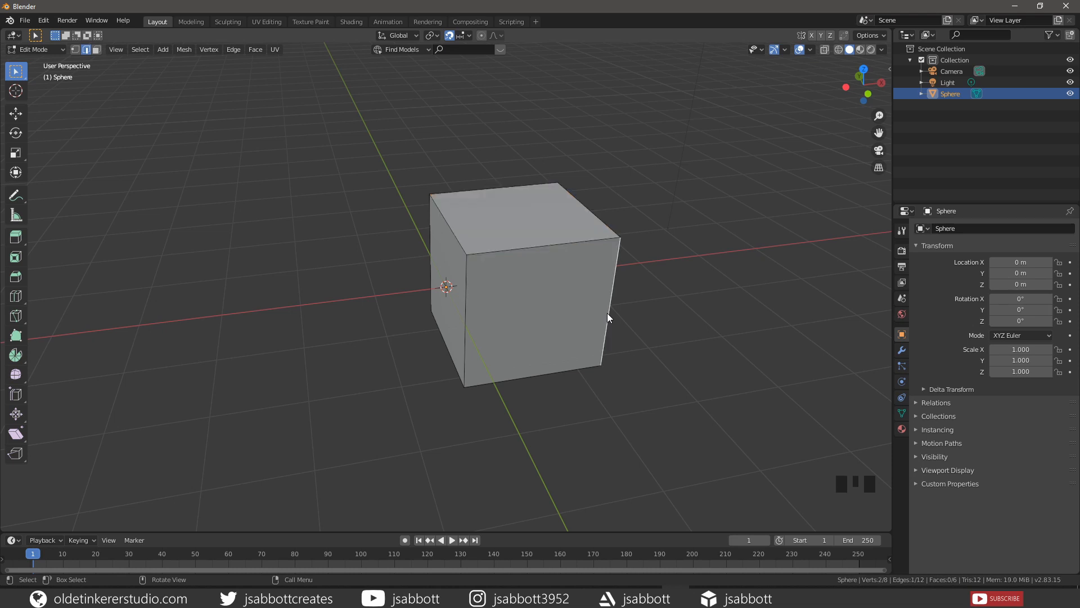
key("g")
left_click(607, 312)
key("g")
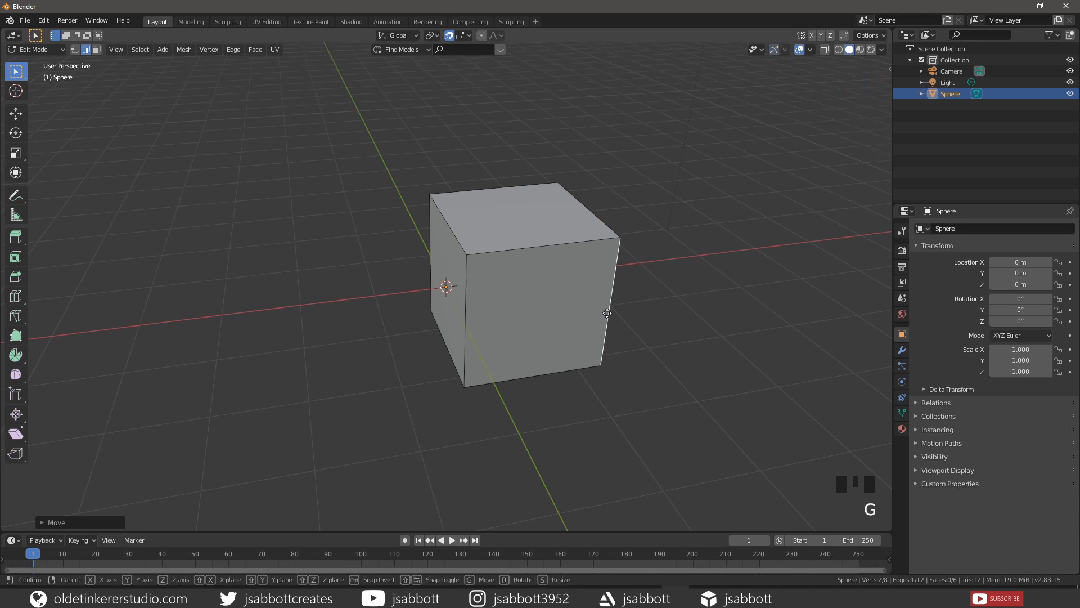
key("x")
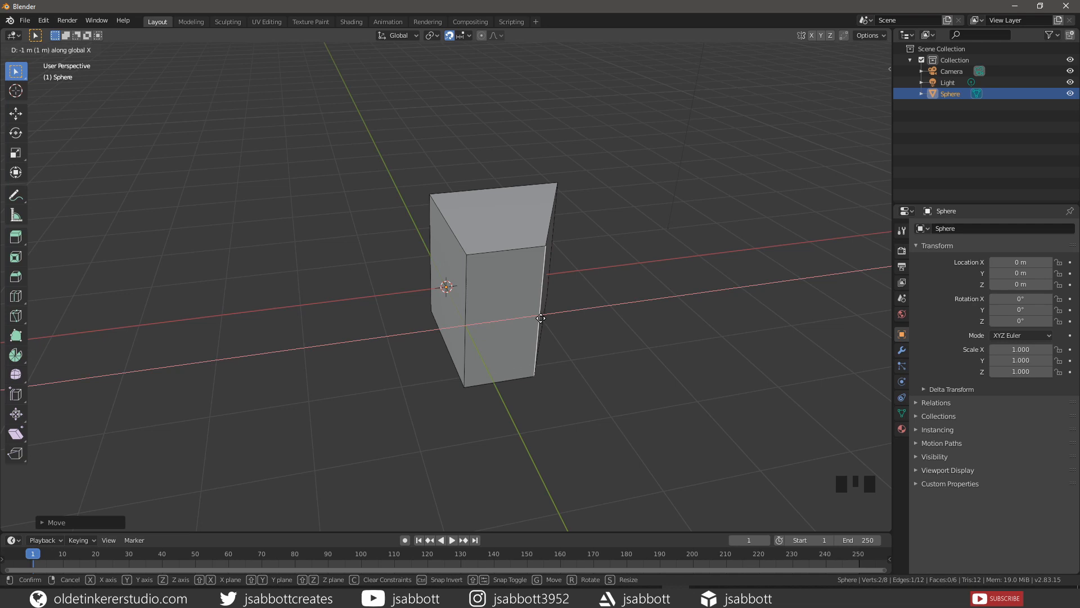
left_click(481, 319)
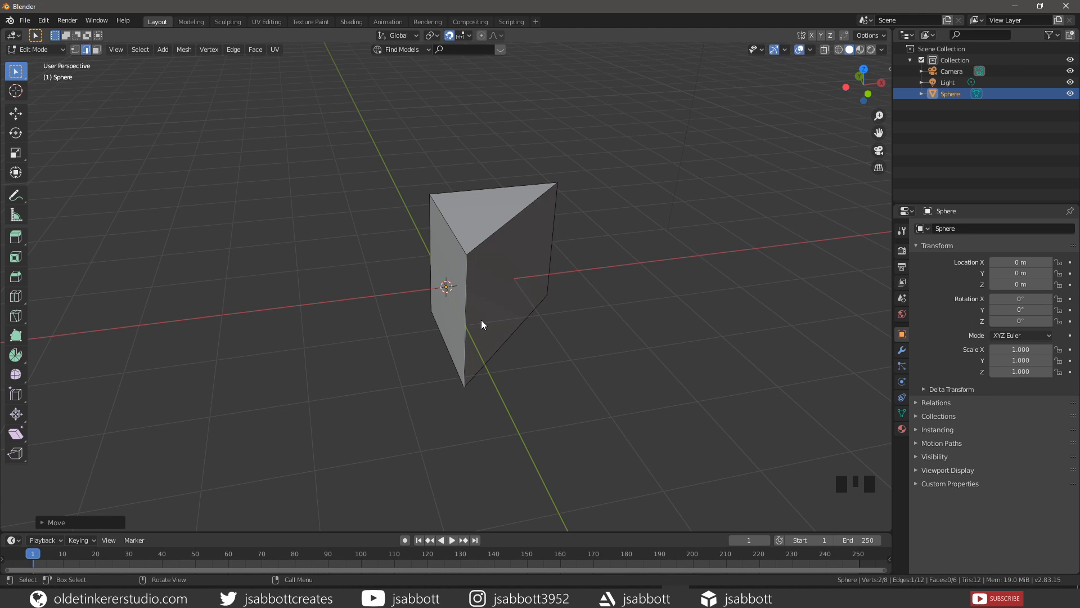
key("ctrl+z")
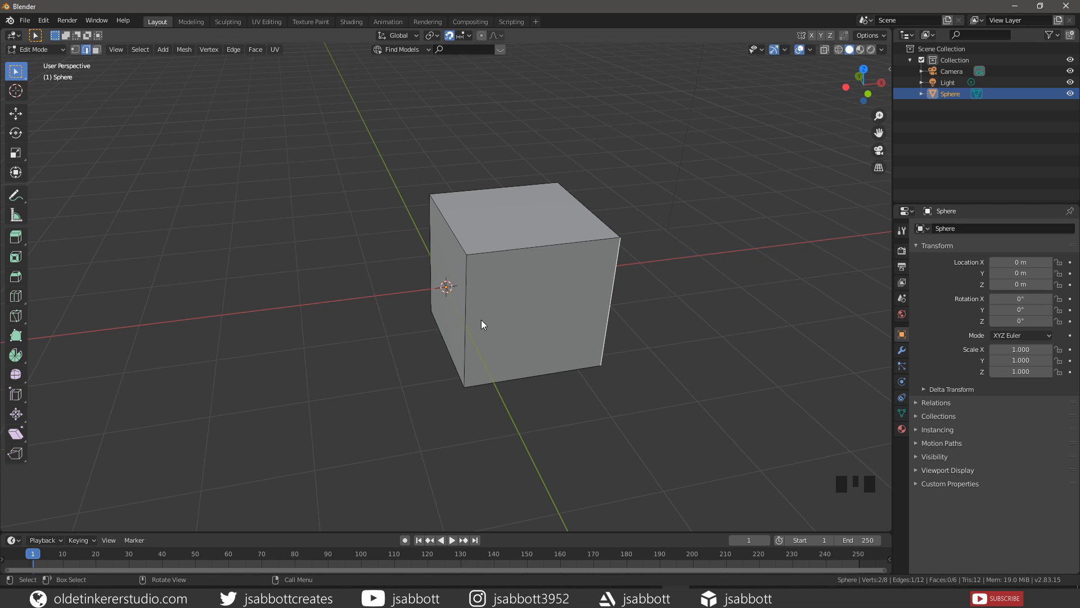
- In vertex mode, move the front face's upper-left vertex 2 m along X onto the upper-right vertex
key("1")
left_click(465, 255)
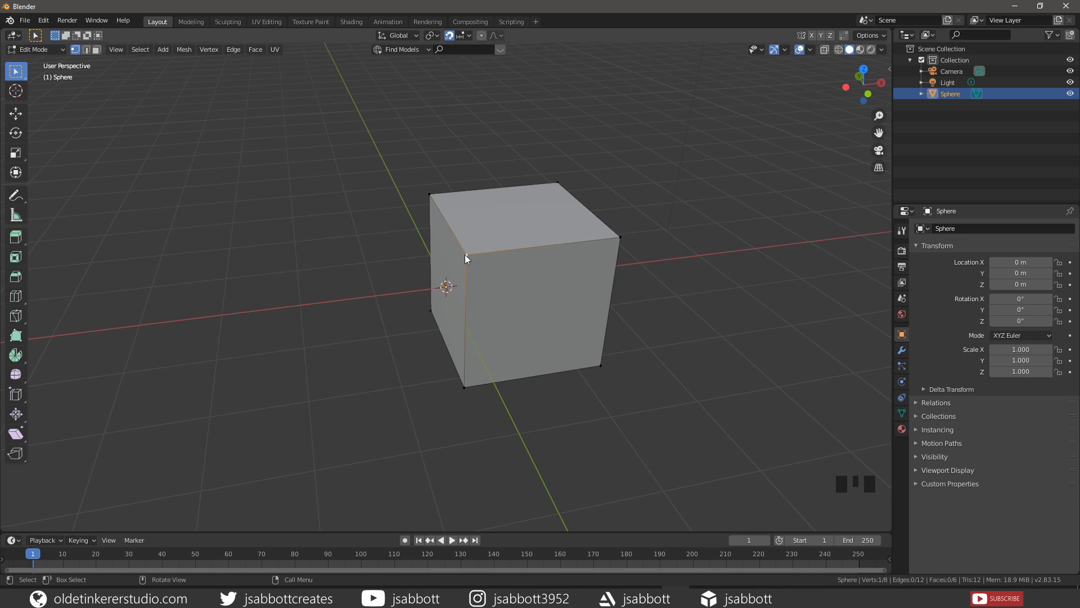
key("g")
key("x")
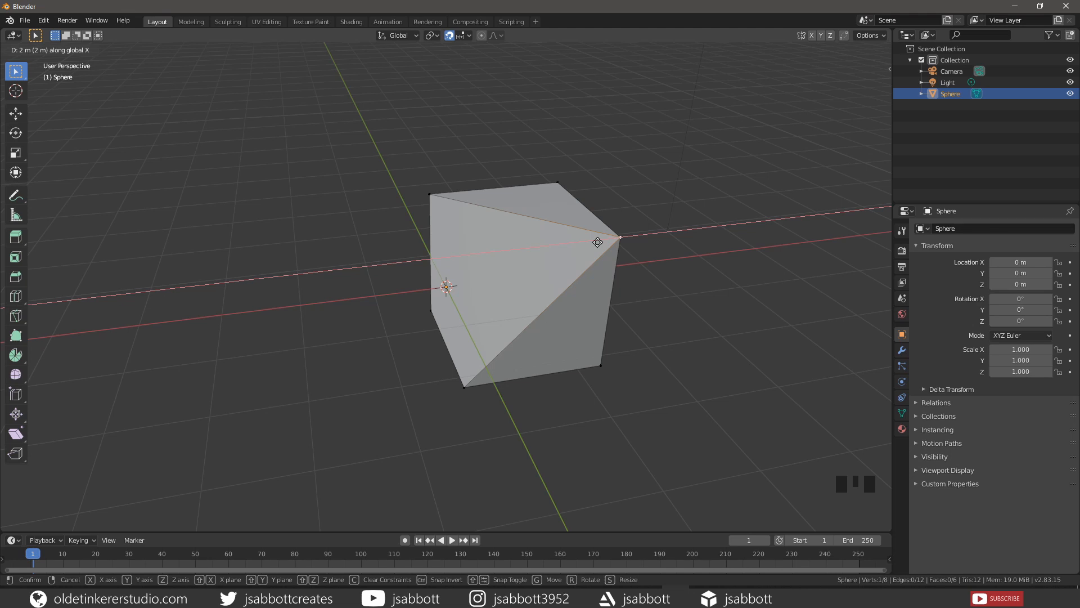
left_click(597, 242)
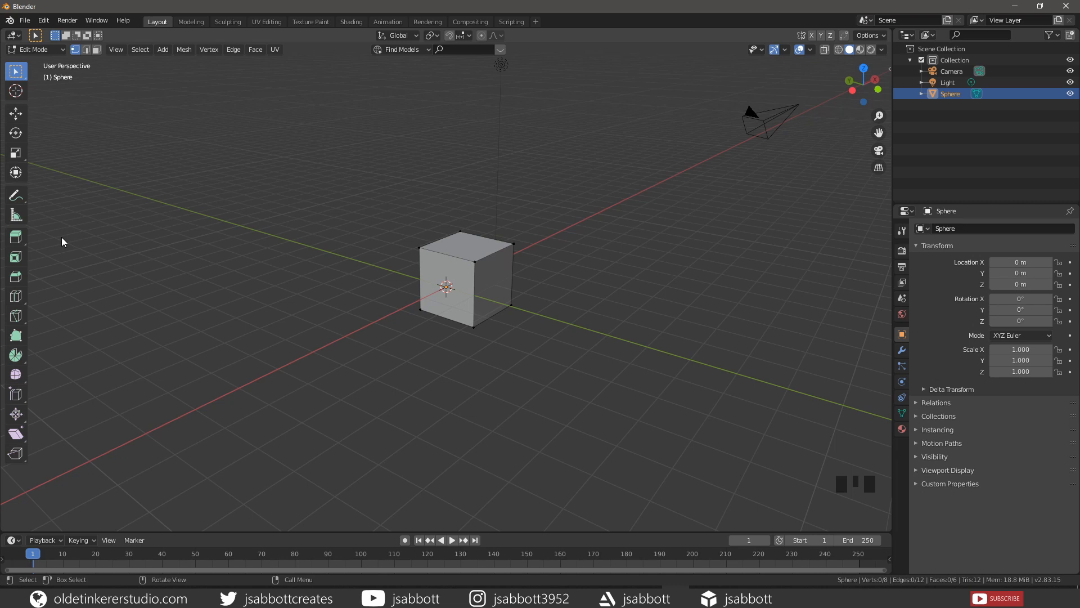
- Delete all linked faces of the cube and add a cylinder mesh in its place
key("ctrl+l")
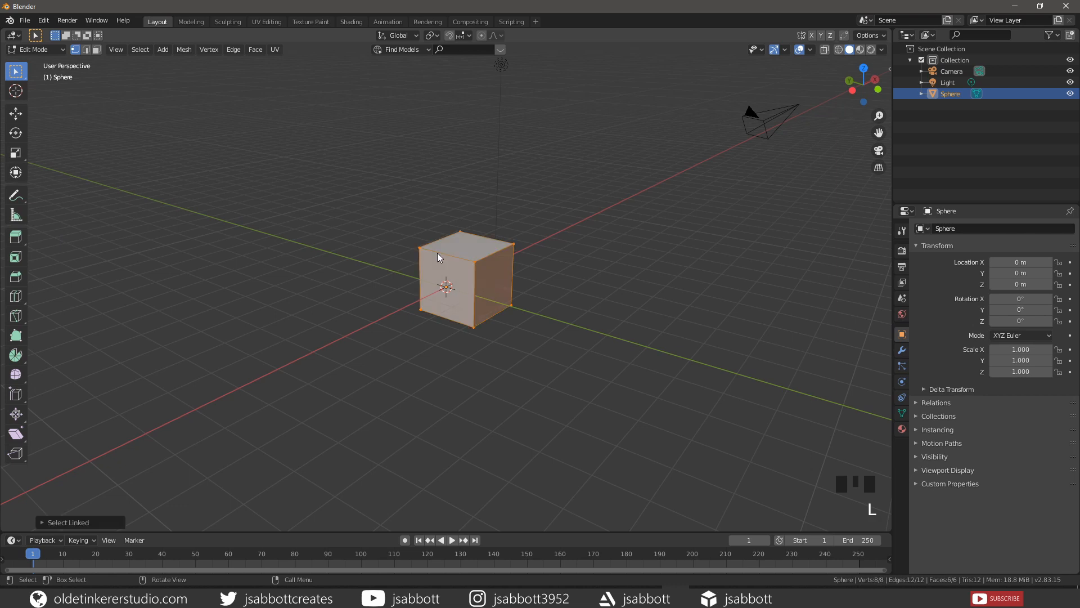
key("x")
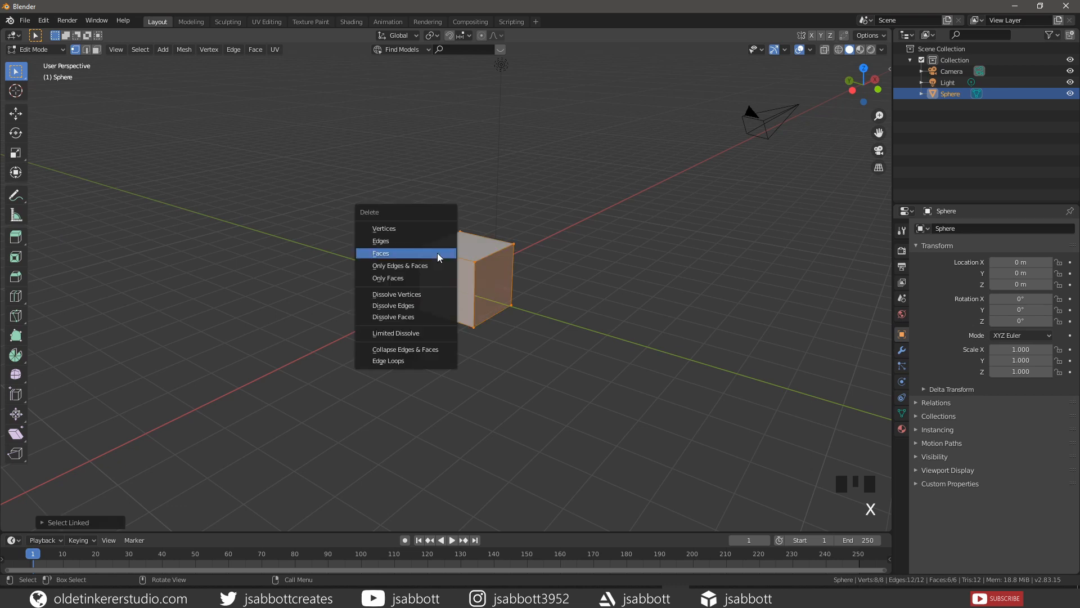
left_click(437, 253)
key("shift+a")
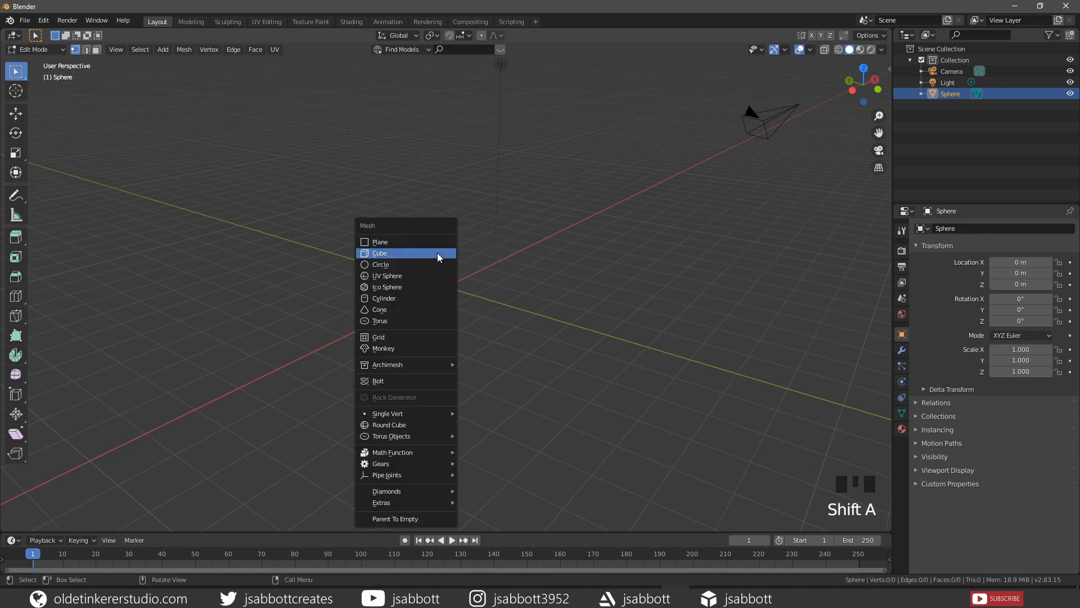
left_click(429, 297)
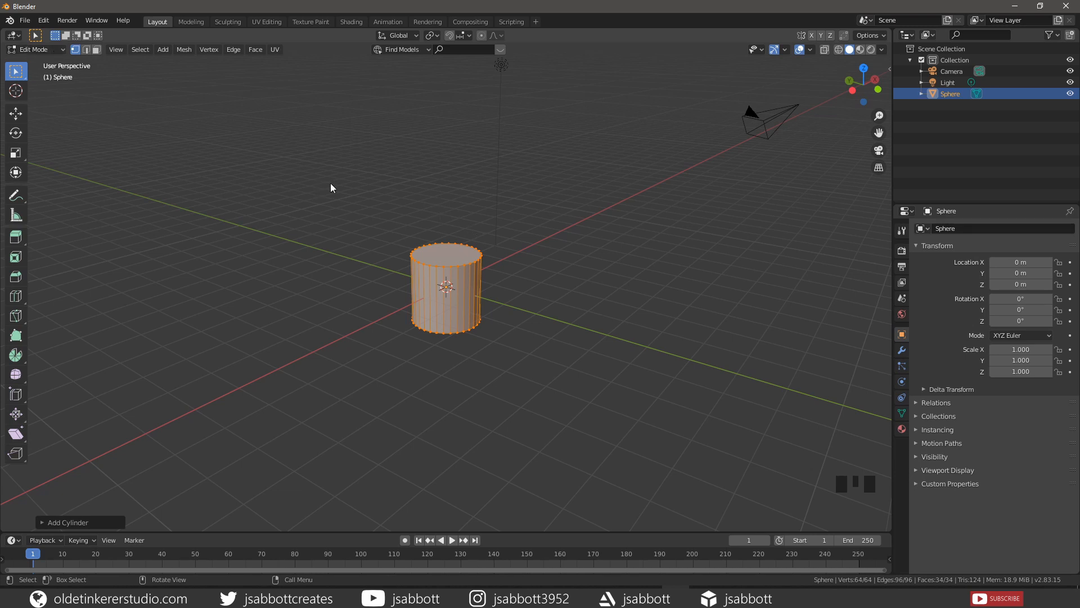
- In face mode, extrude one of the cylinder's side faces outward along its normal, and undo the extrusion
key("3")
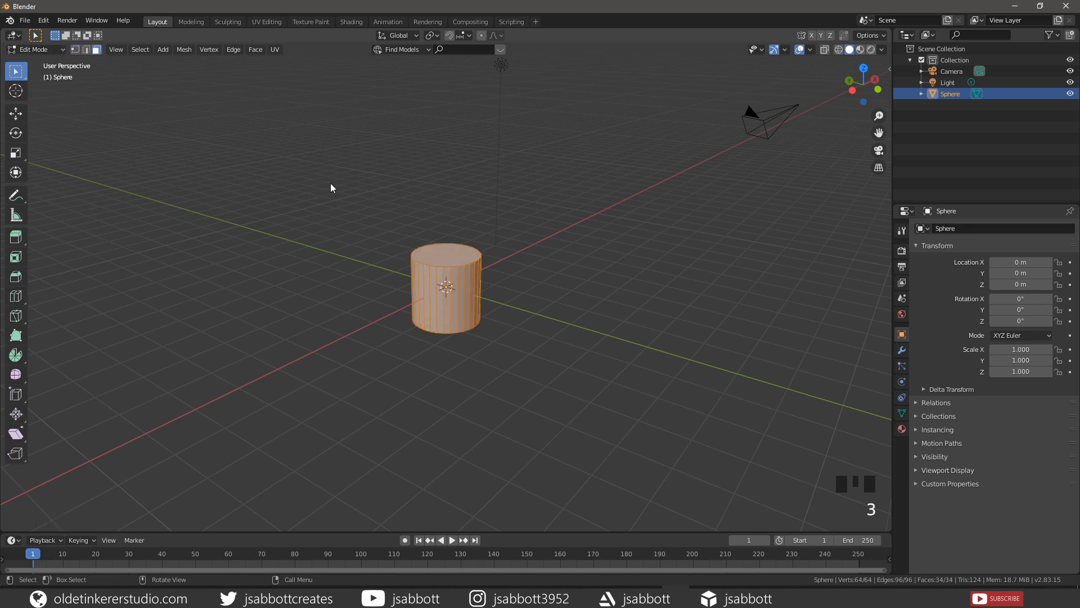
left_click(461, 293)
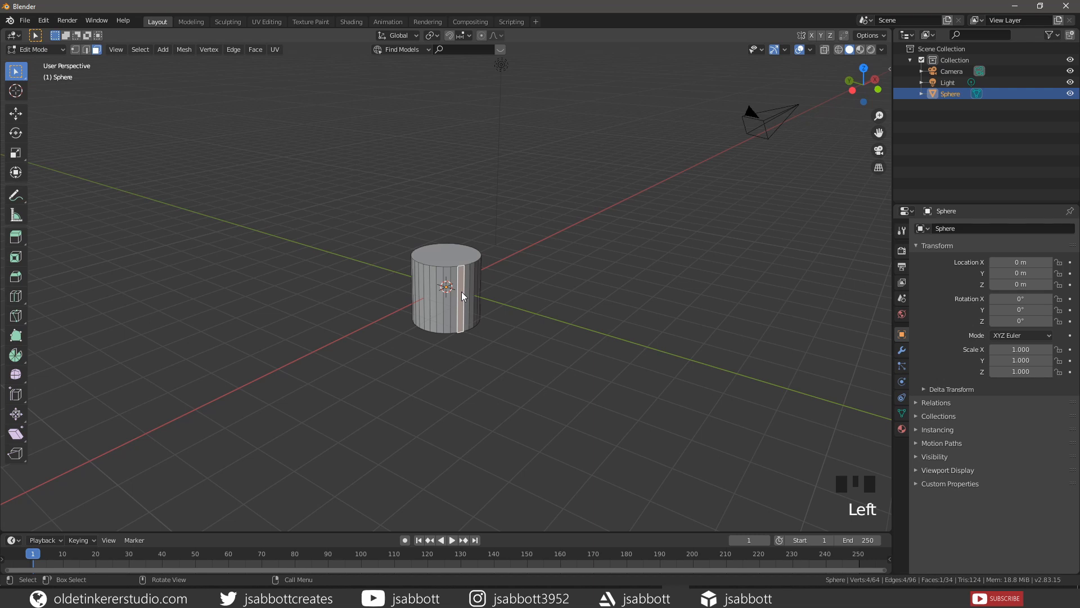
left_click(24, 243)
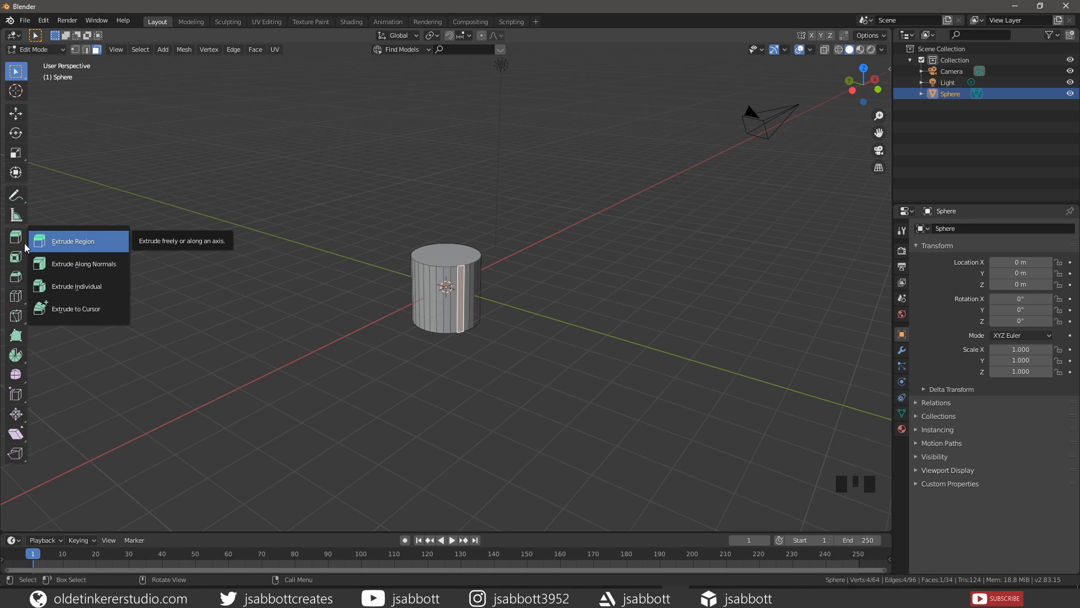
key("e")
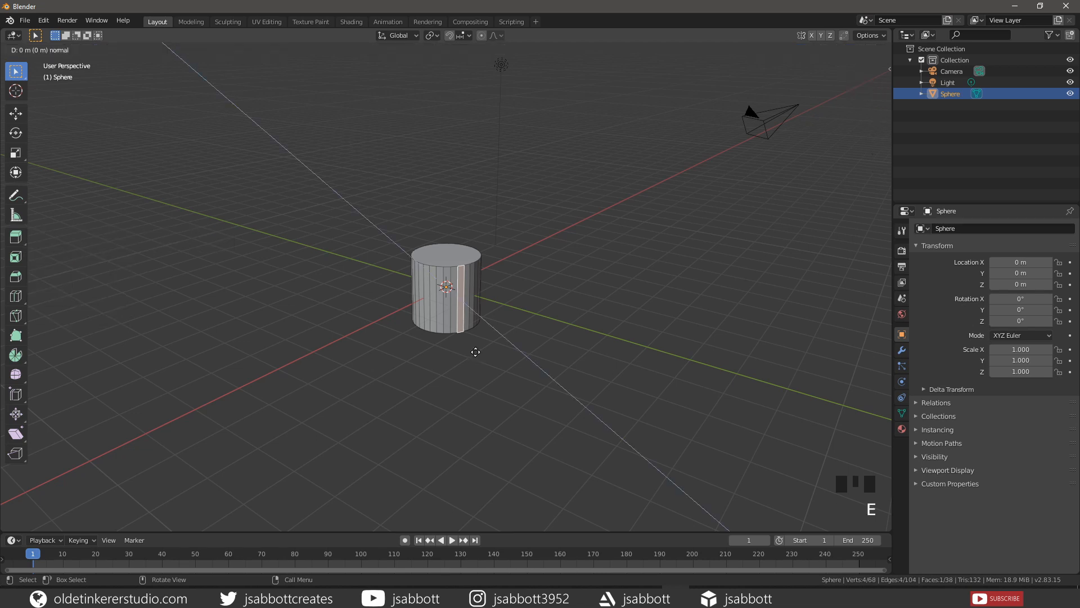
left_click(516, 390)
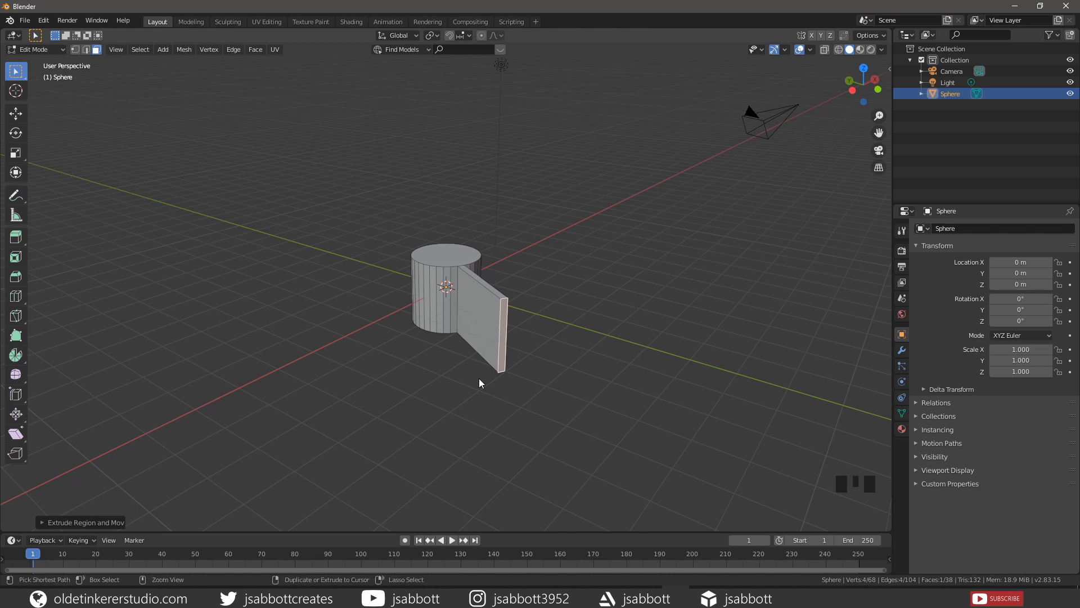
key("ctrl+z")
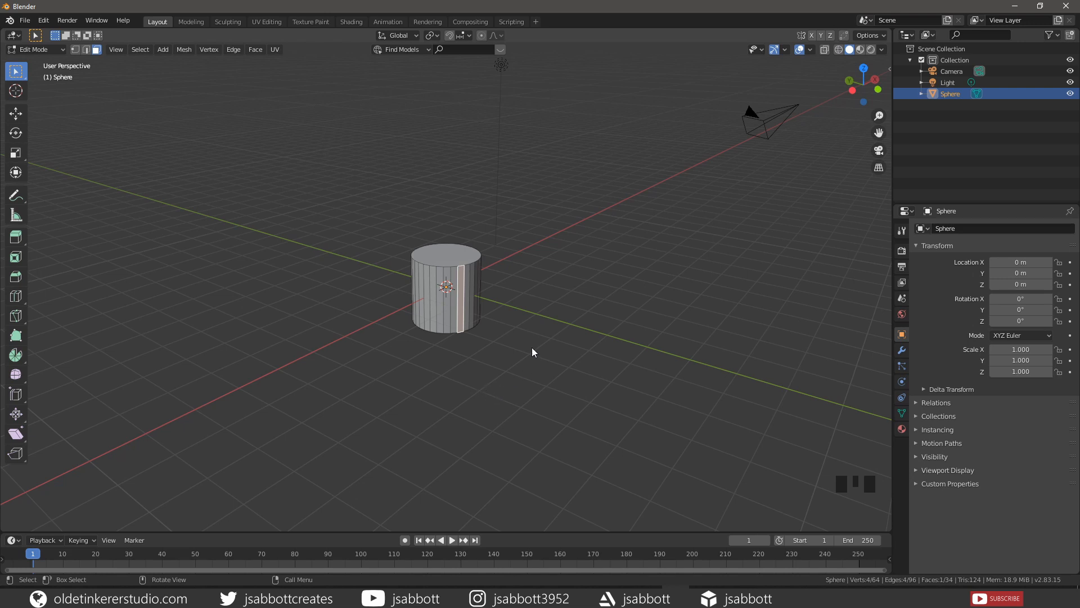
- Add two more nearby side faces to the selection, extrude all three together with Extrude Region, then undo the extrusion and deselect everything
left_click(447, 303, "shift")
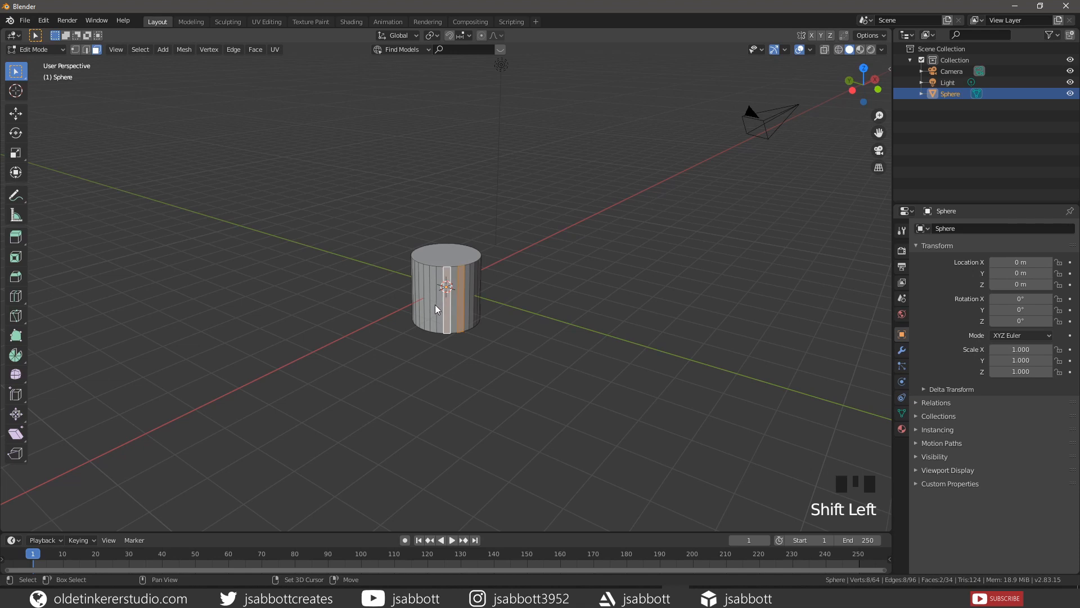
left_click(434, 306, "shift")
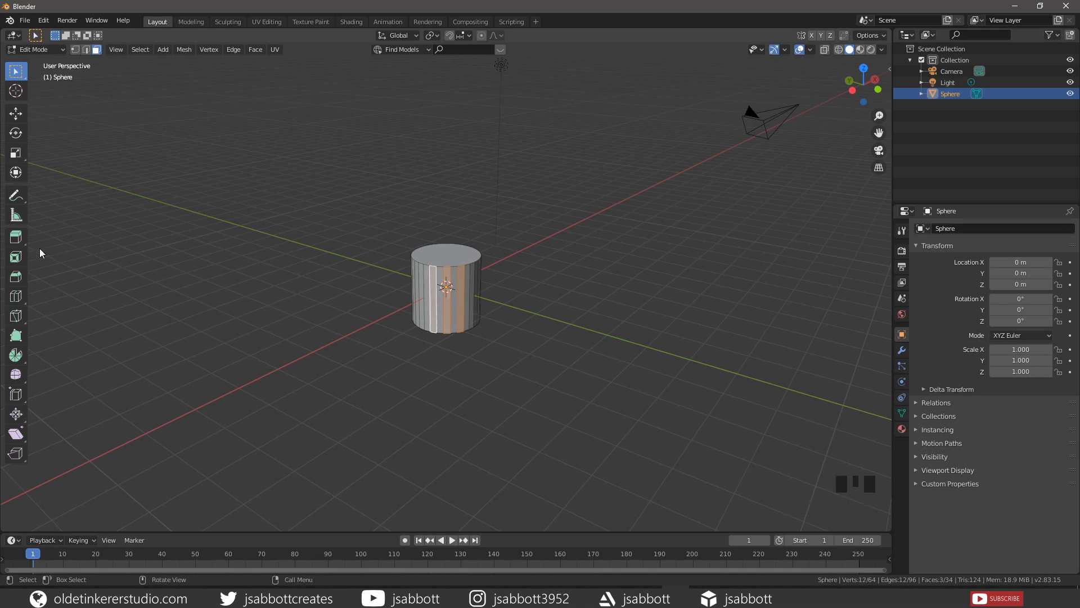
left_click(22, 239)
left_click(22, 238)
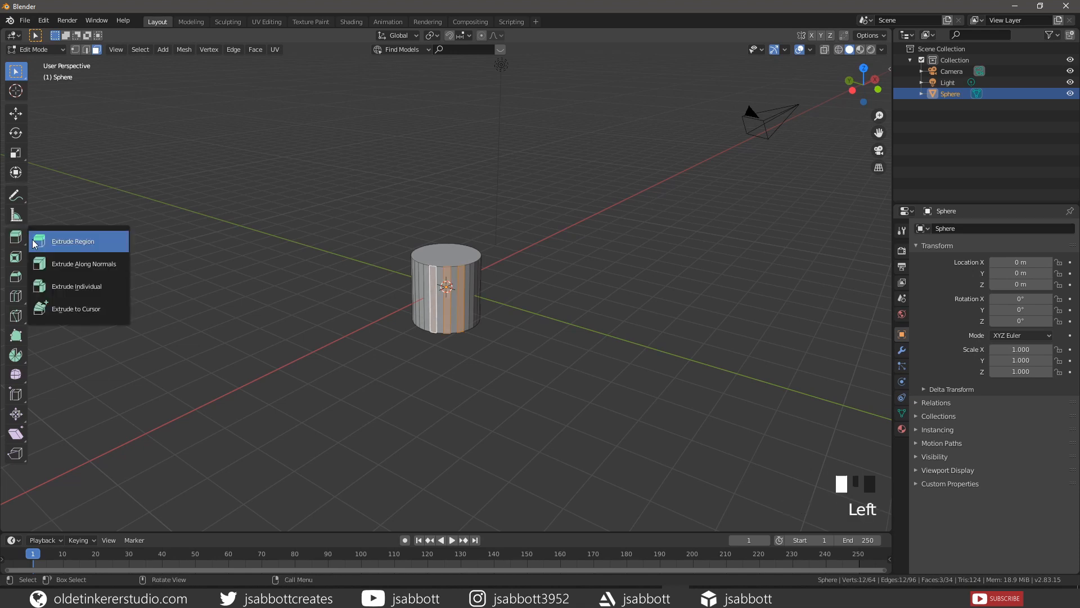
left_click(82, 236)
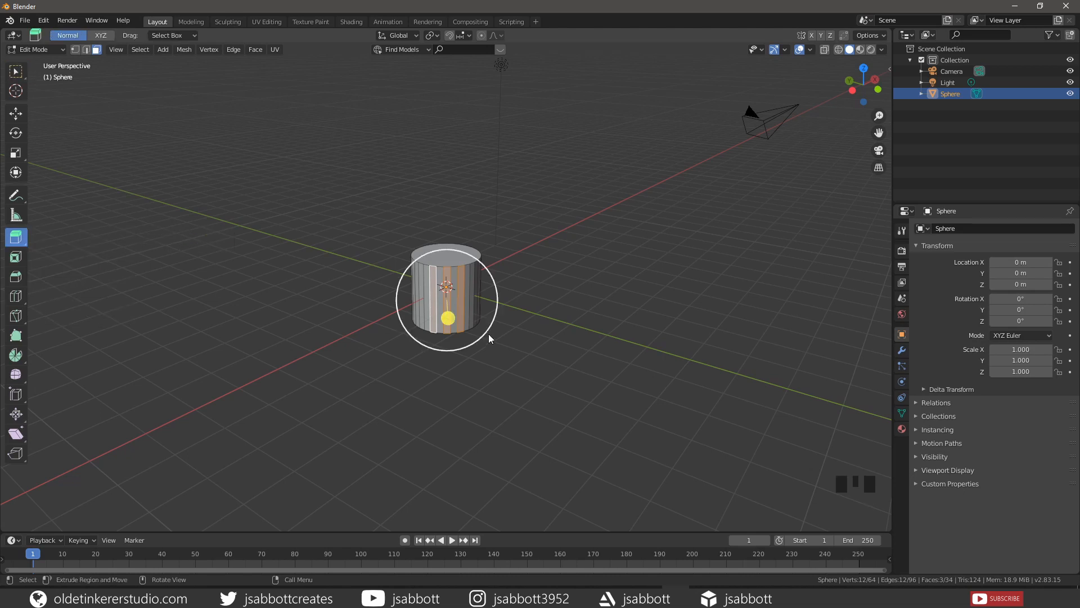
left_click_drag(448, 318, 461, 382)
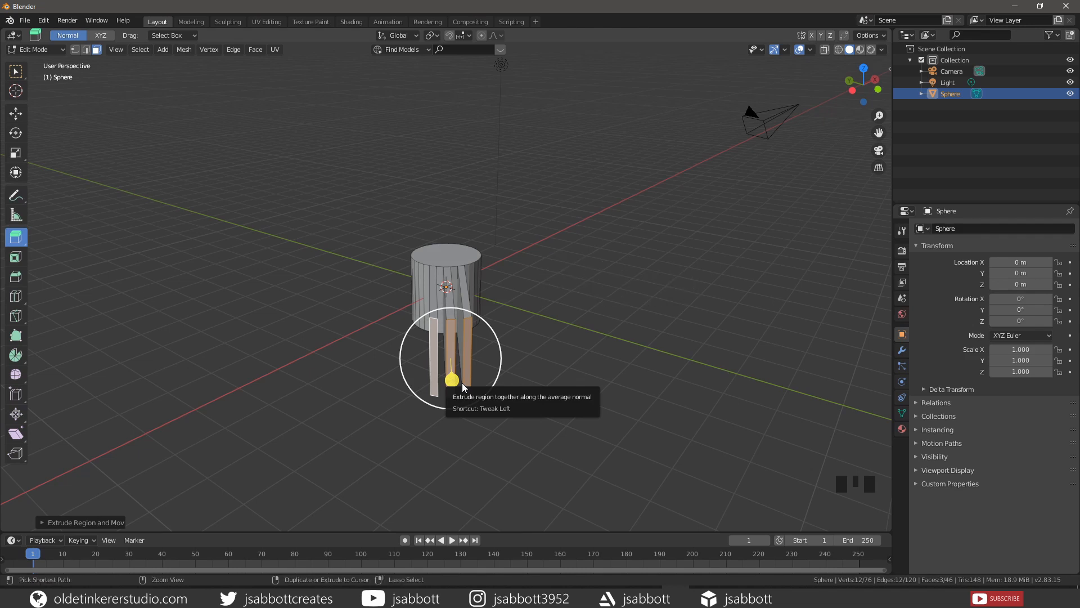
key("ctrl+z")
key("alt+a")
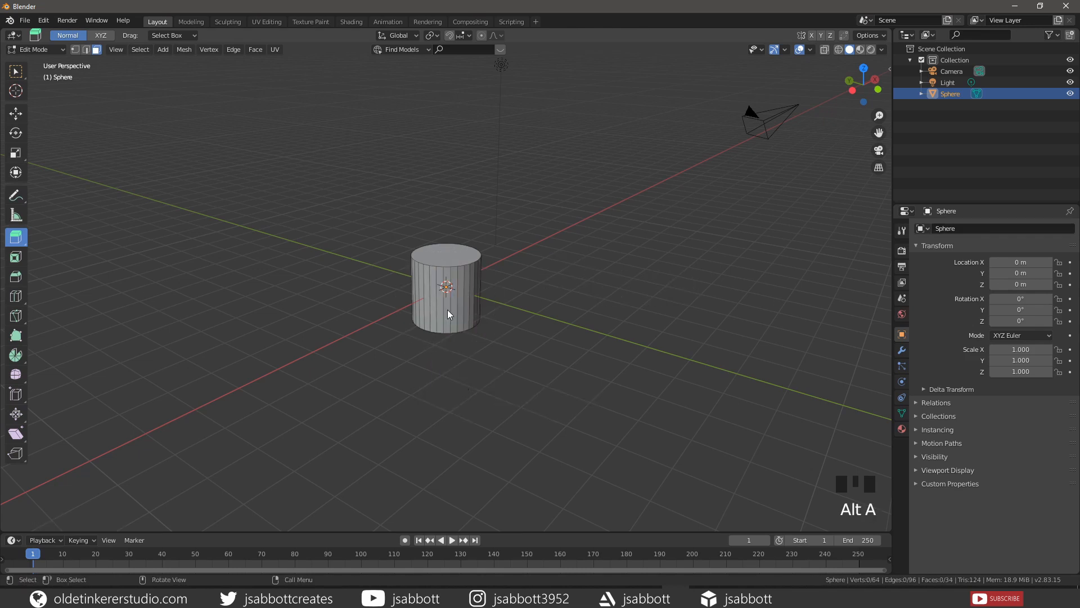
- Select three spaced side faces around the cylinder, pull each outward with Extrude Individual, then undo the extrusion and deselect everything
left_click(447, 310)
middle_click_drag(401, 311, 441, 317)
left_click(444, 307, "shift")
left_click(441, 317, "shift")
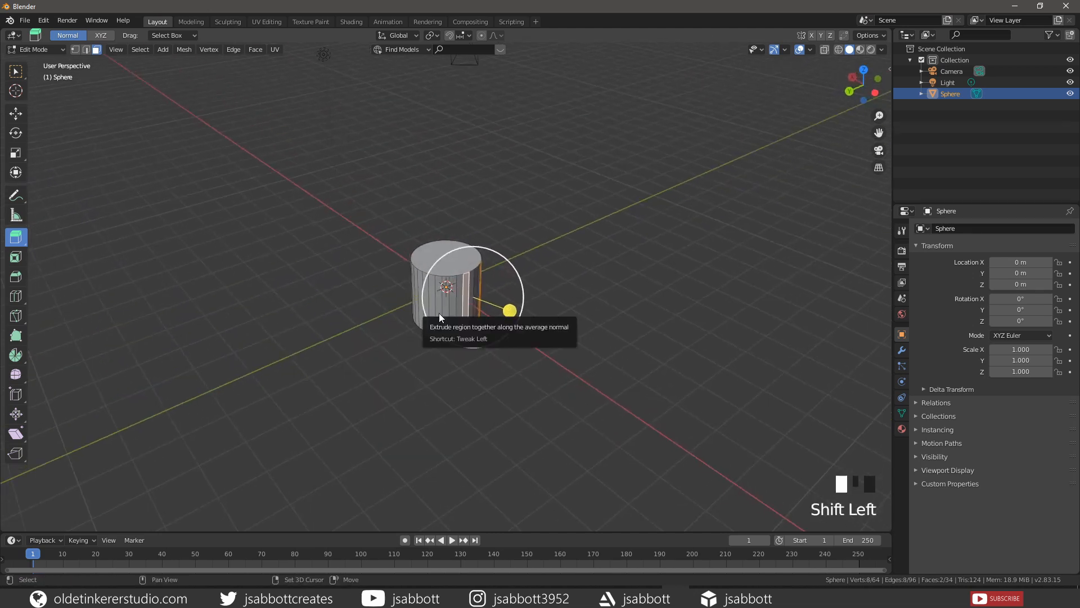
middle_click_drag(563, 301, 526, 310)
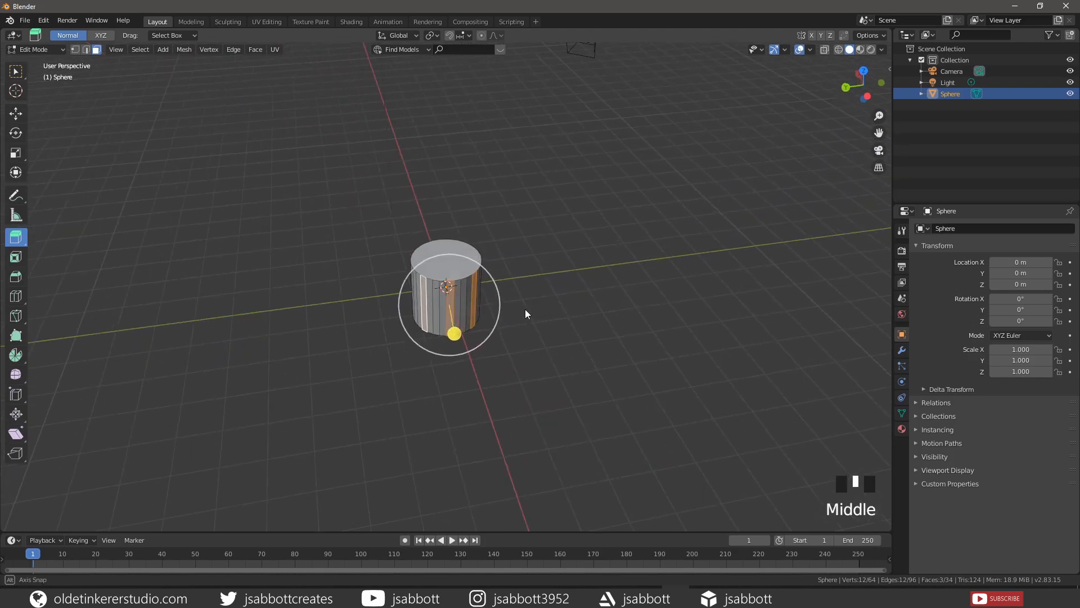
left_click(23, 240)
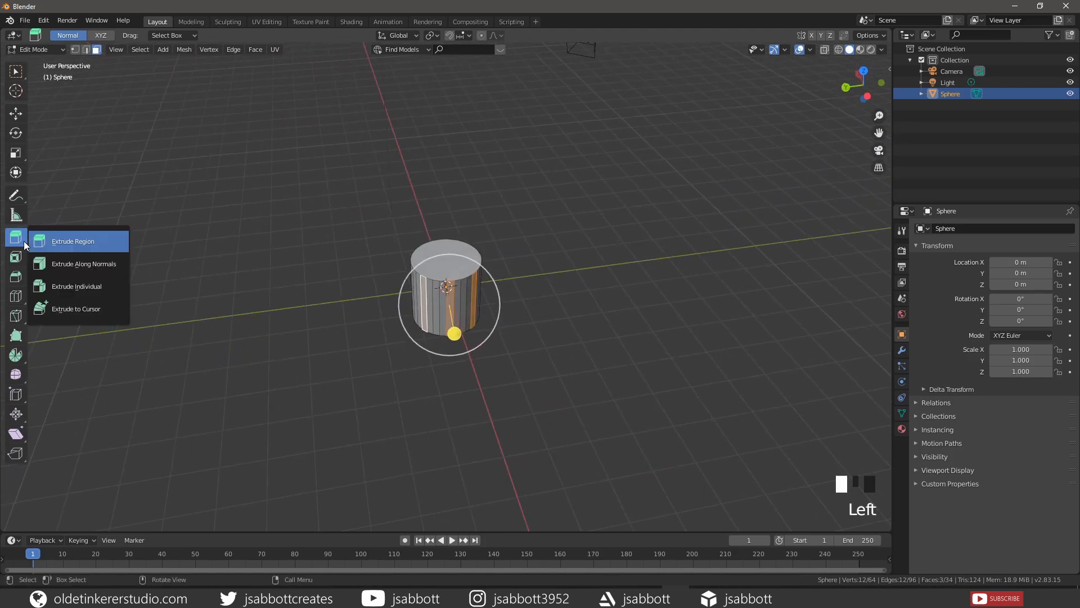
left_click(92, 283)
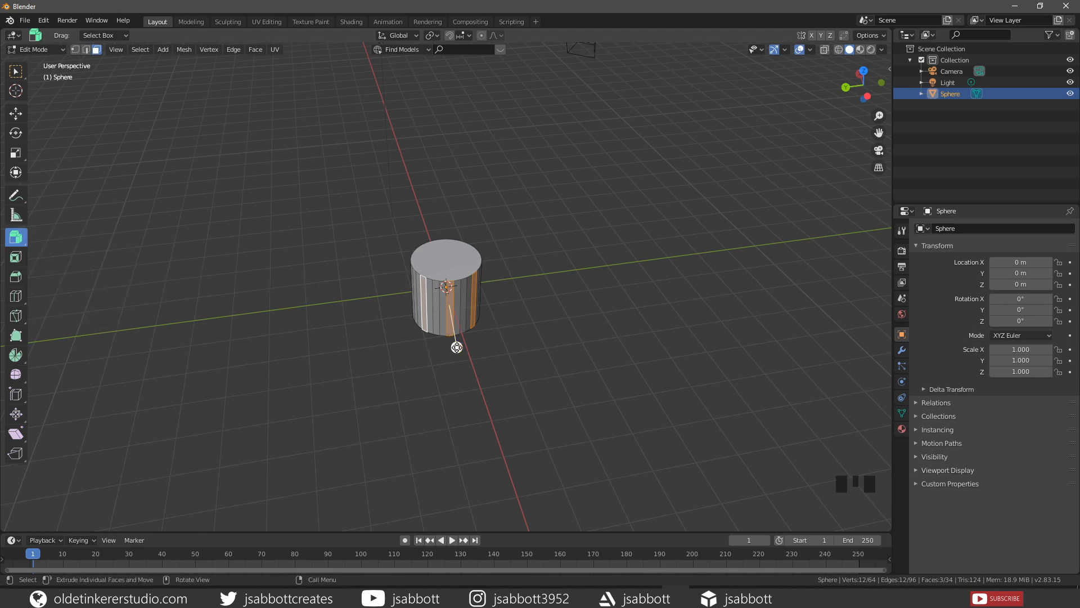
left_click_drag(456, 347, 454, 313)
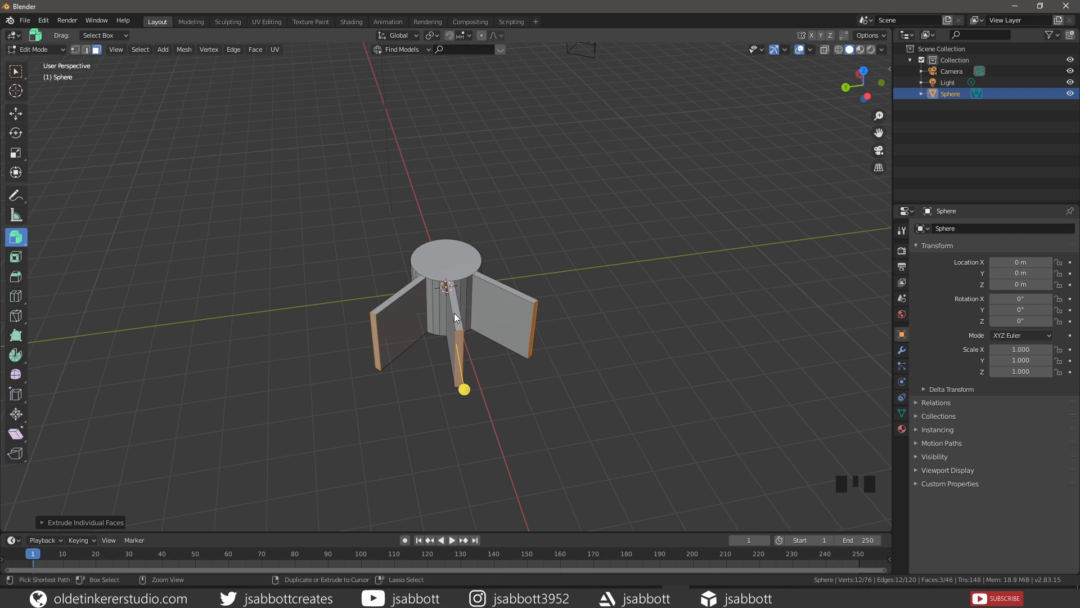
key("ctrl+z")
key("alt+a")
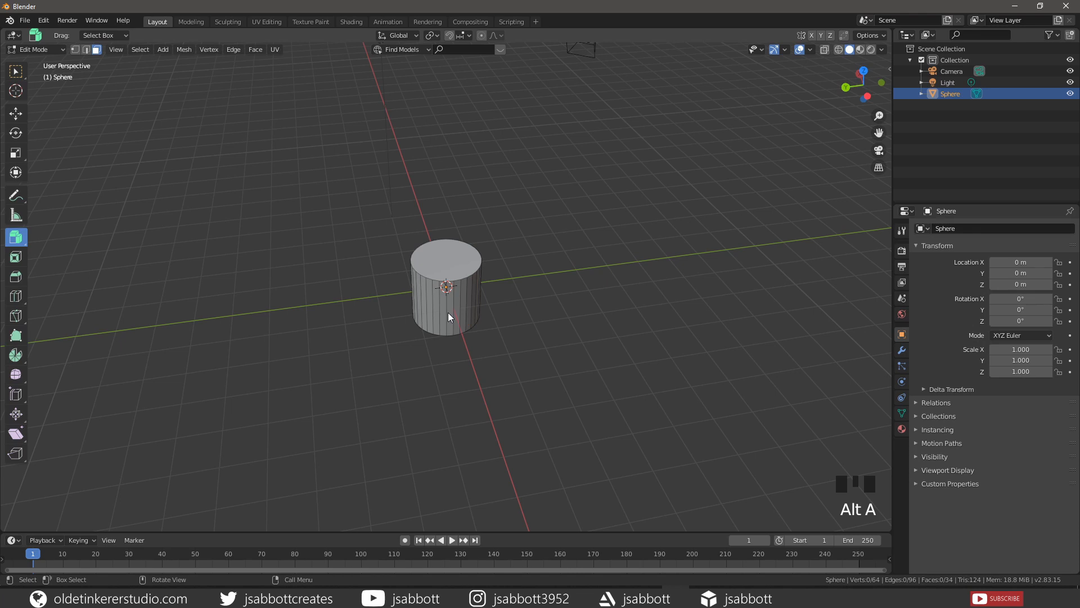
- Select two side faces on different sides of the cylinder, extrude them outward with Extrude Along Normals, and undo the extrusion
left_click(448, 313)
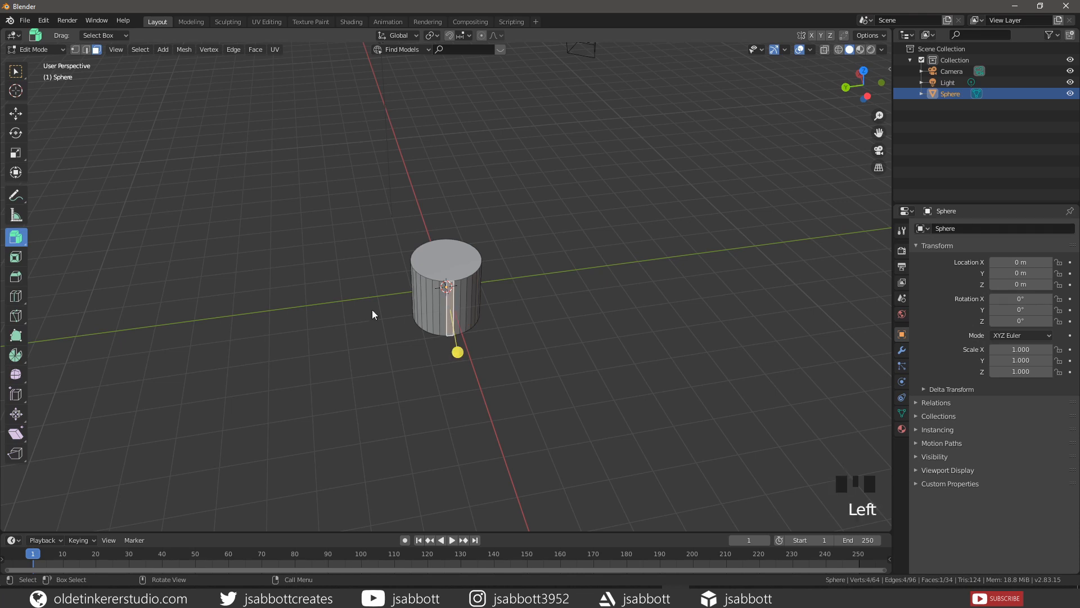
middle_click_drag(373, 310, 487, 309)
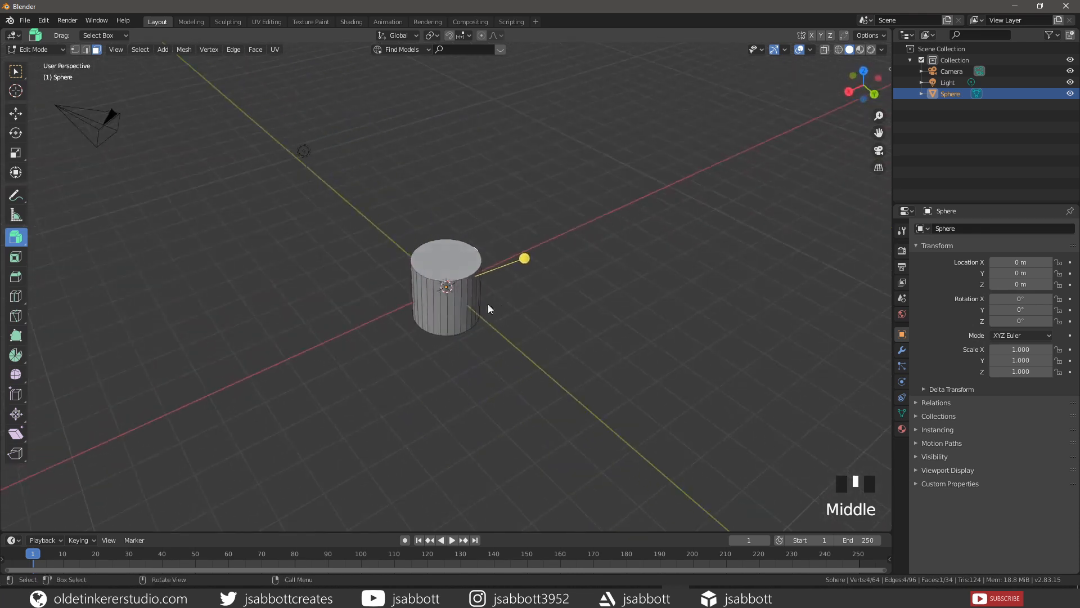
left_click(428, 302, "shift")
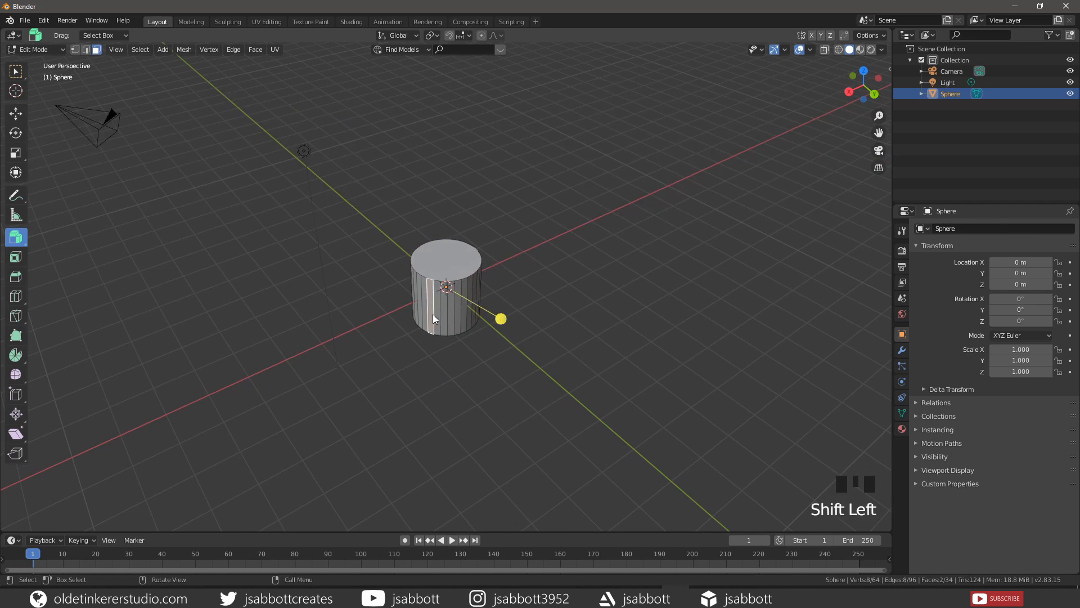
left_click(20, 242)
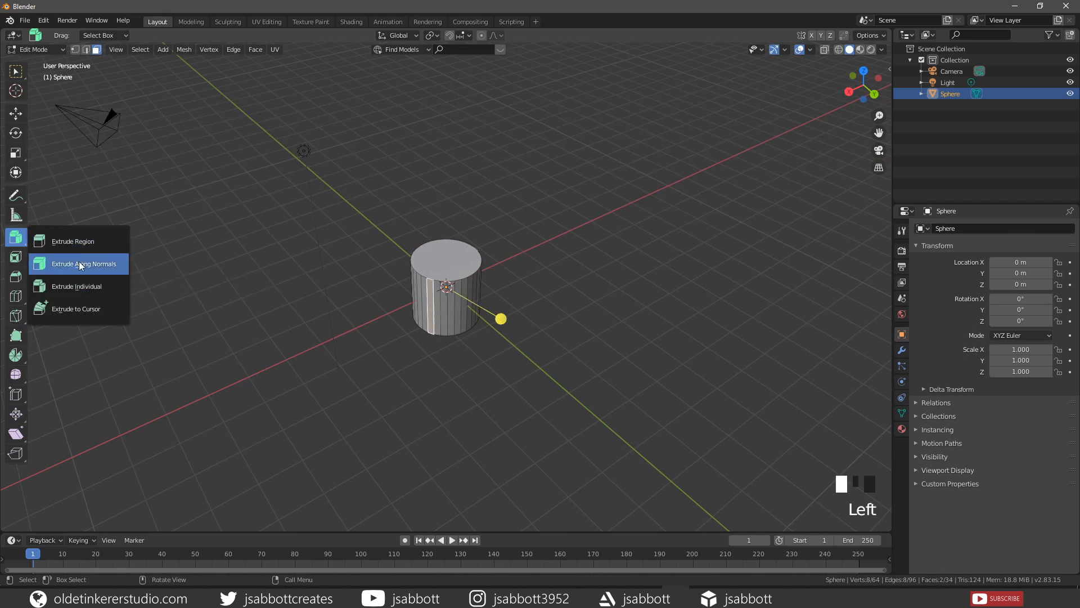
left_click(80, 265)
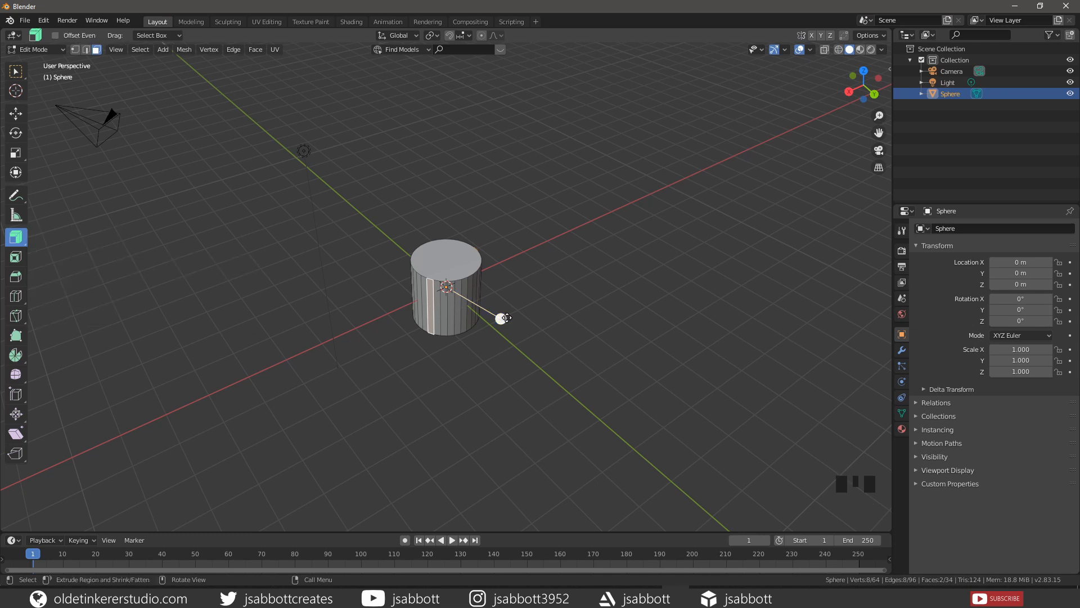
mouse_move(506, 318)
left_mouse_down()
mouse_move(496, 302)
mouse_move(503, 308)
left_mouse_up()
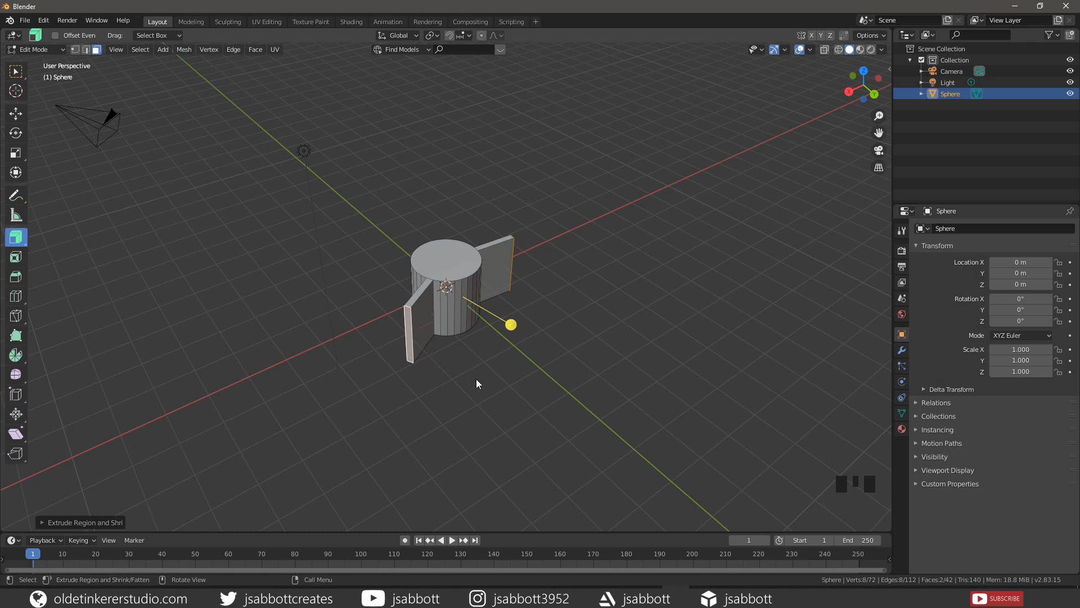
key("ctrl+z")
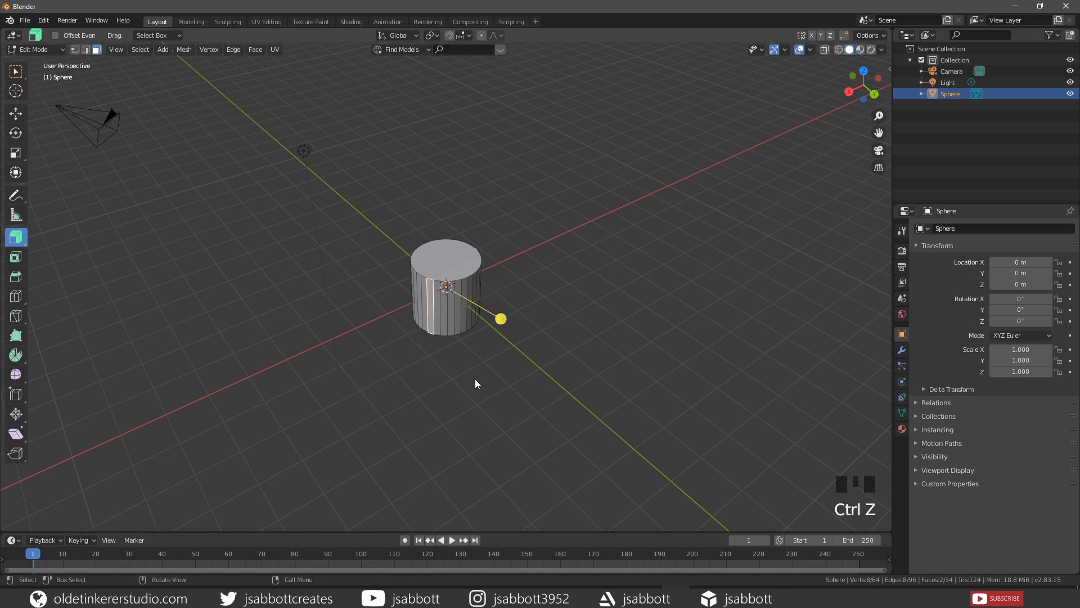
- Extrude the cylinder's top face with Extrude to Cursor through four successive points, forming an arch that curves over and back down
left_click(445, 263)
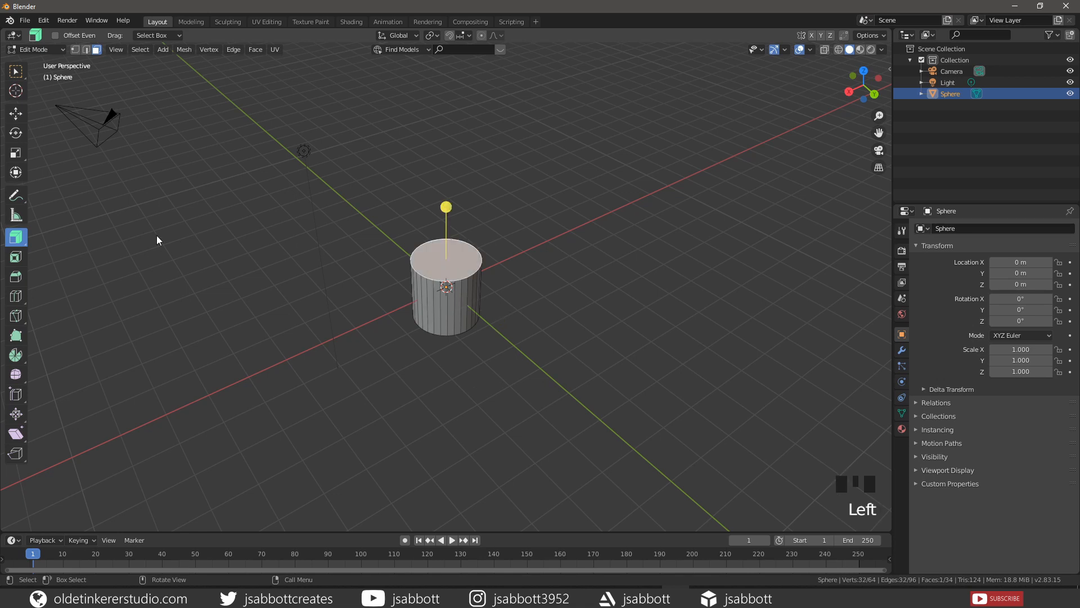
left_click(22, 242)
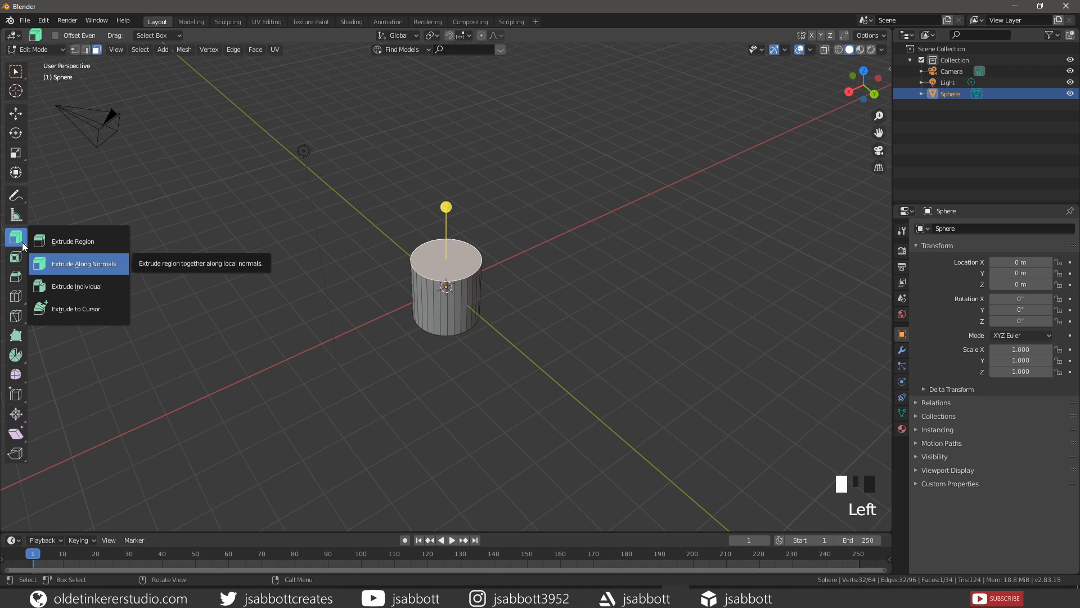
left_click(77, 311)
middle_click_drag(76, 307, 549, 265)
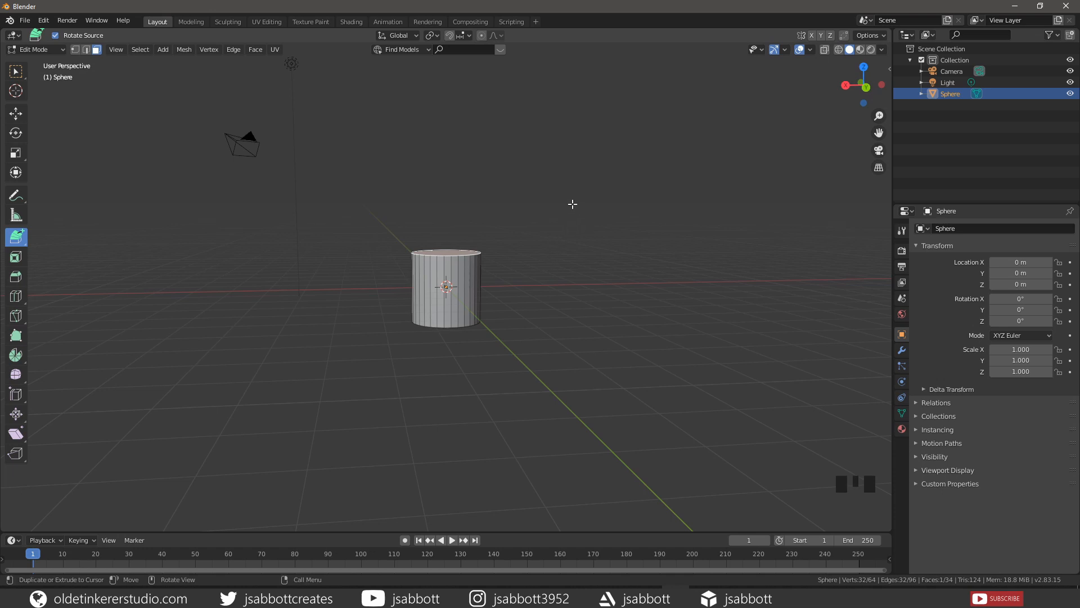
left_click(539, 192)
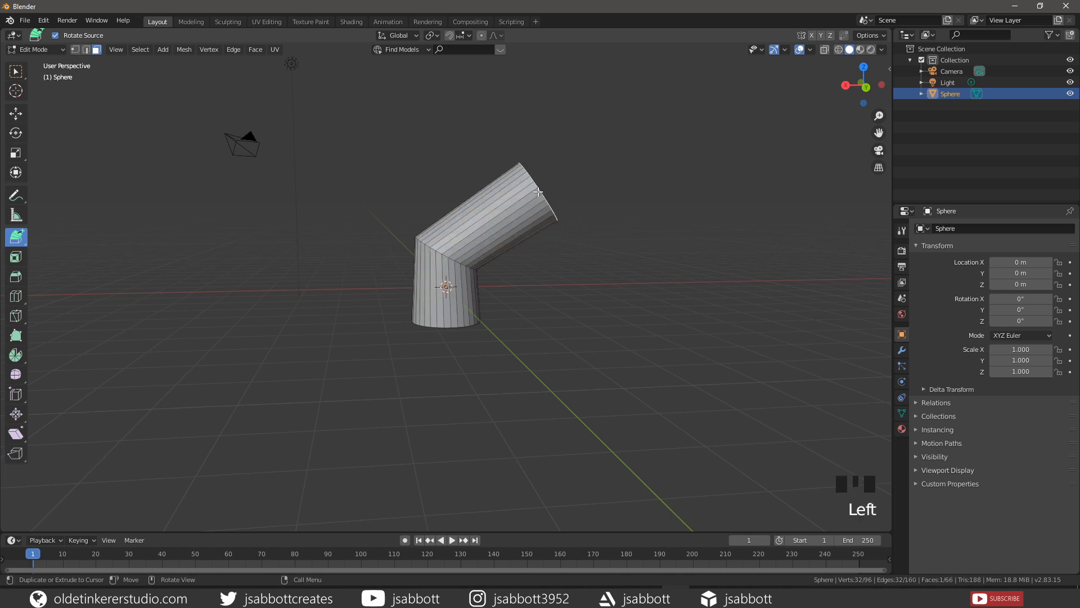
left_click(697, 210)
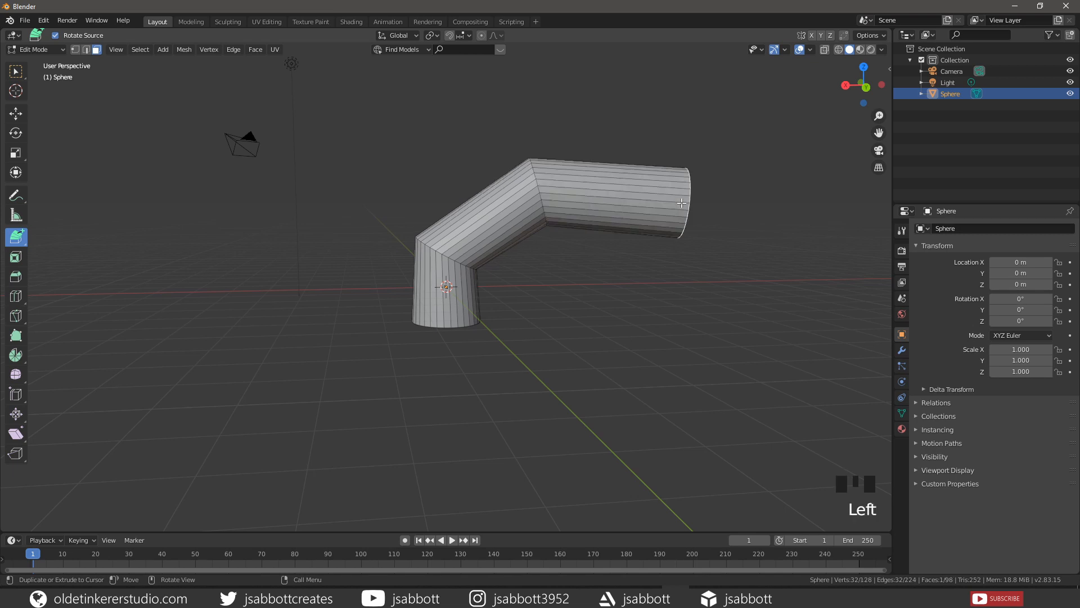
left_click(724, 263)
left_click(735, 327)
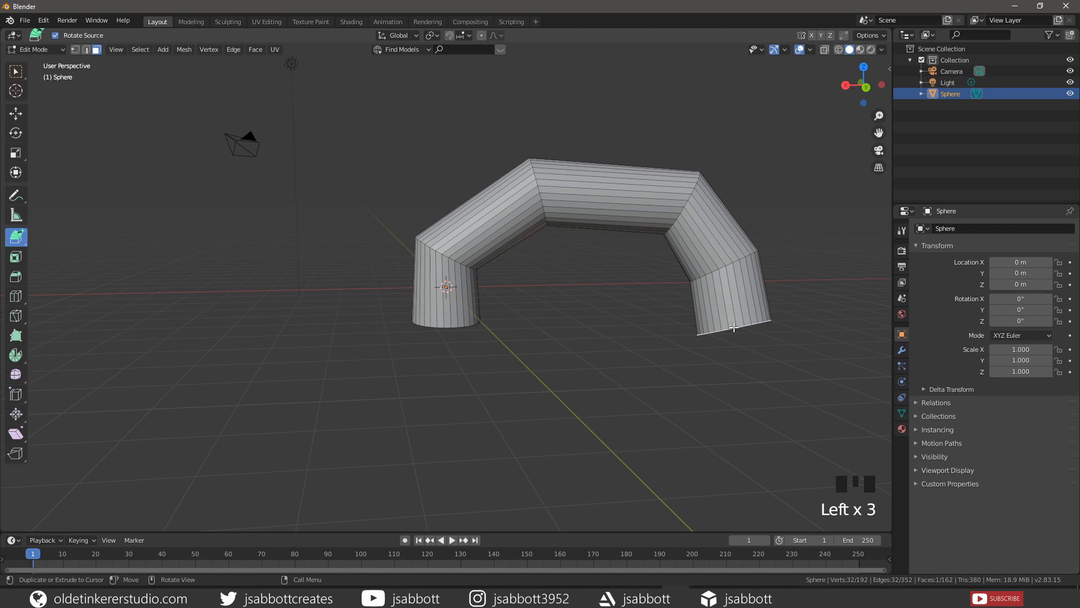